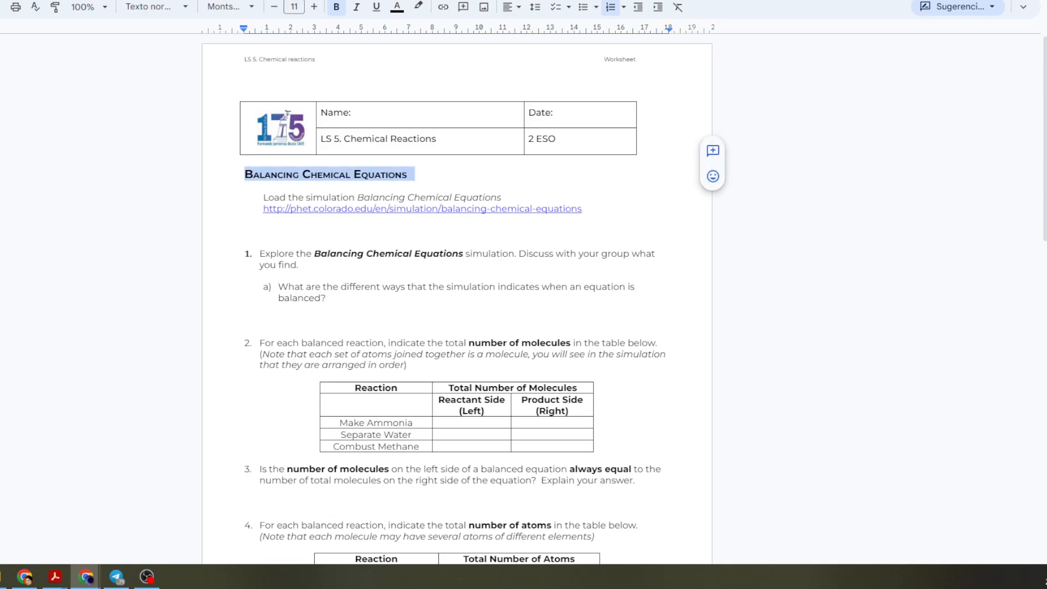
Open the linked simulation and snap the worksheet window to the left half, beside the Balancing Chemical Equations simulation.
{"action": "left_click", "coordinate": [412, 174]}
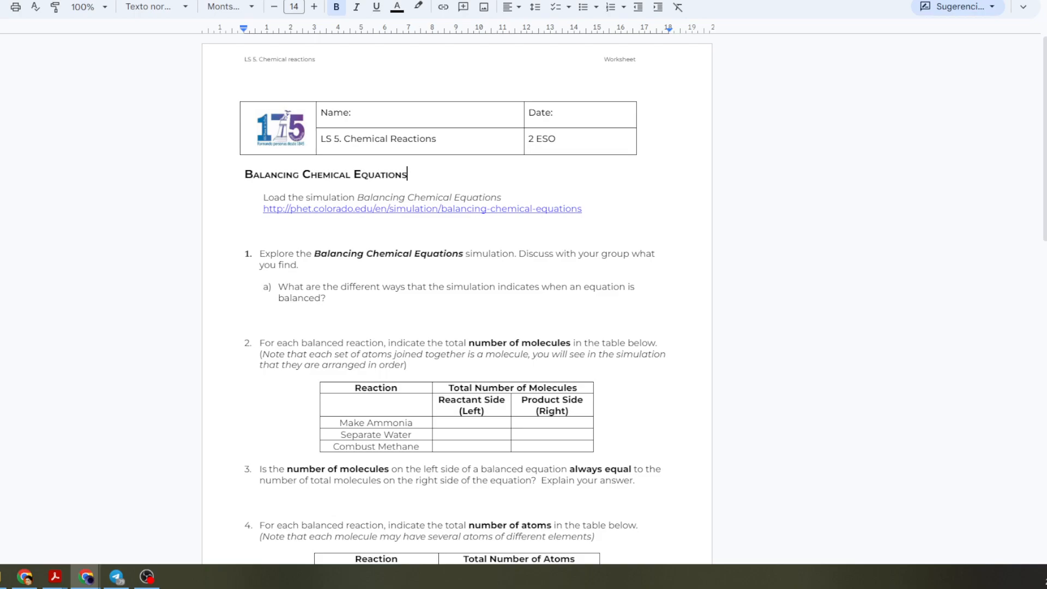
{"action": "left_click", "coordinate": [343, 209]}
{"action": "key", "text": "super+Left"}
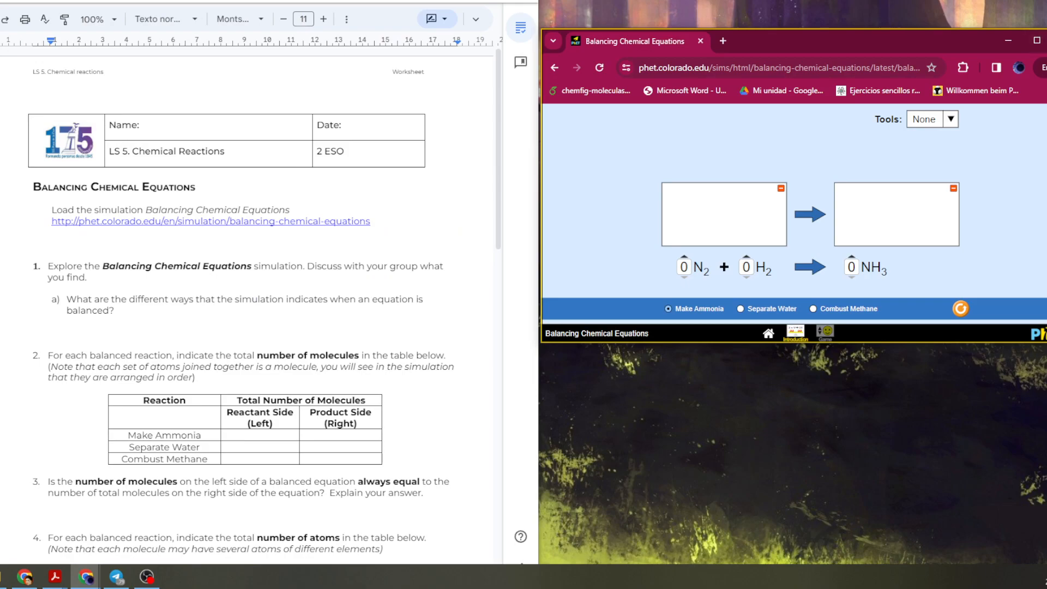
Balance the Make Ammonia equation in the simulation with coefficients 1 N2, 3 H2 and 2 NH3.
{"action": "left_click_drag", "start_coordinate": [58, 266], "coordinate": [95, 278]}
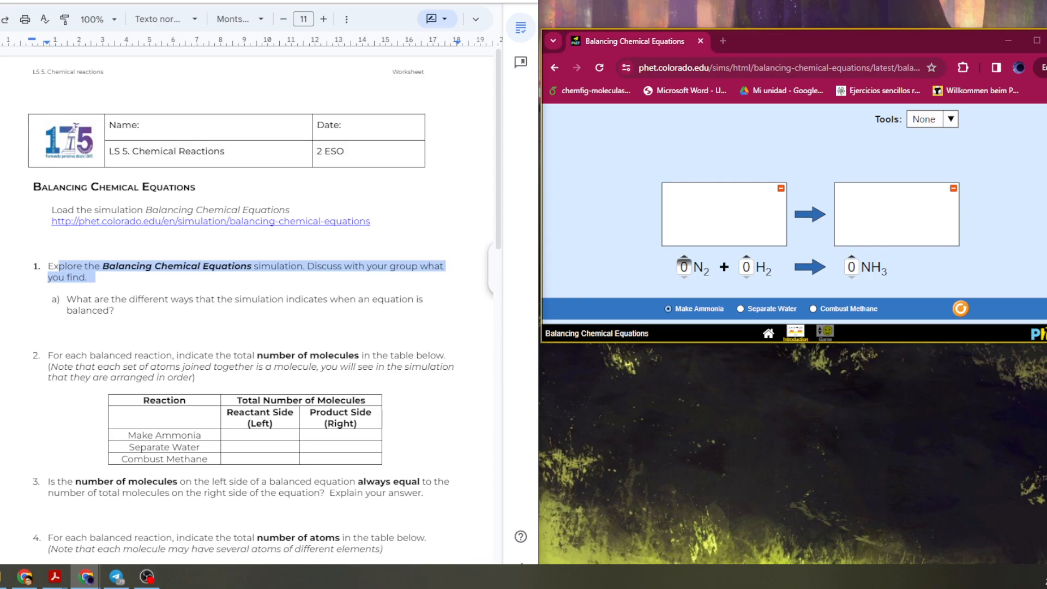
{"action": "left_click", "coordinate": [683, 256]}
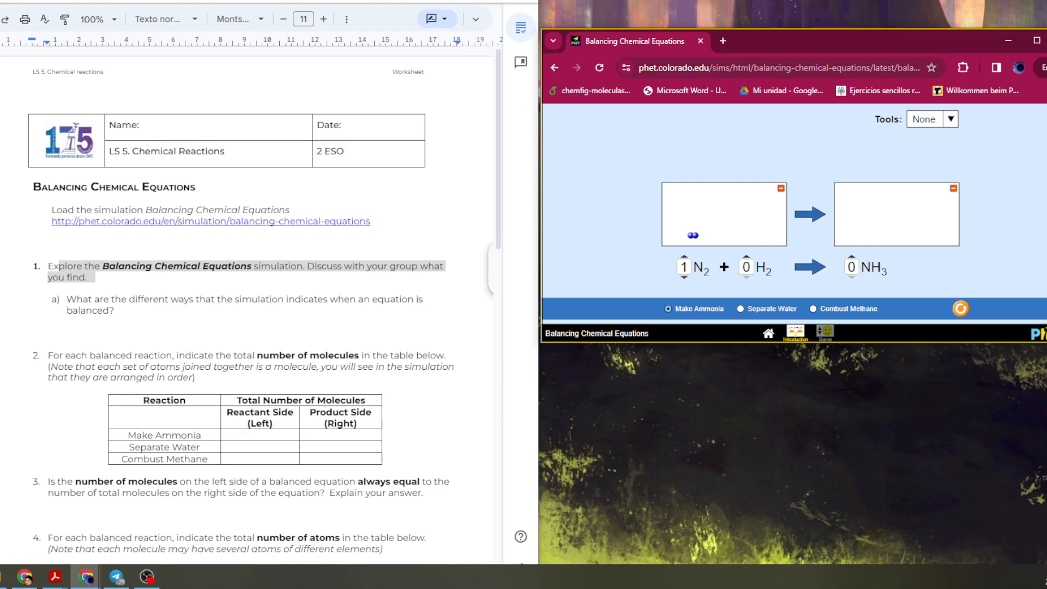
{"action": "left_click", "coordinate": [746, 262]}
{"action": "left_click", "coordinate": [851, 262]}
{"action": "left_click", "coordinate": [852, 257]}
{"action": "left_click", "coordinate": [746, 257]}
{"action": "left_click", "coordinate": [746, 257]}
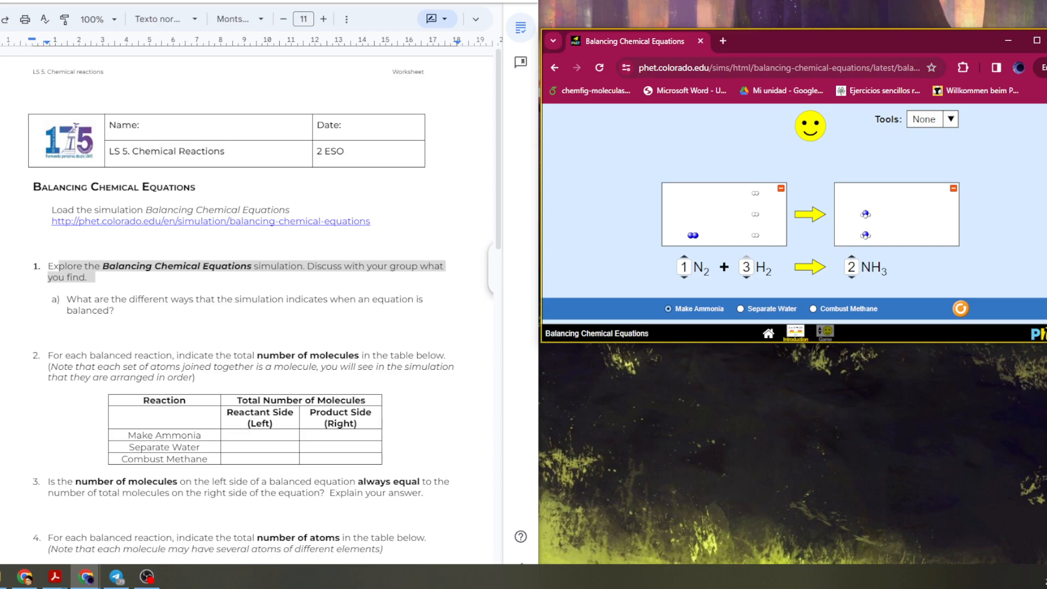
Answer question 1a with "The simulation indicates that an equation is balanced with a smiley face.".
{"action": "left_click", "coordinate": [116, 311]}
{"action": "left_click", "coordinate": [33, 332]}
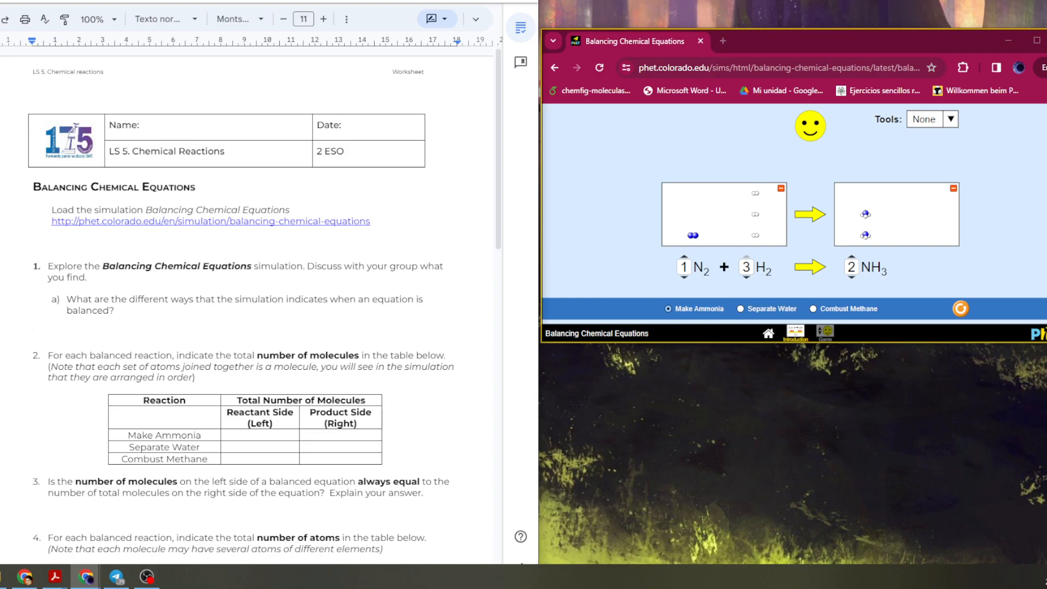
{"action": "type", "text": "The simulation indicates"}
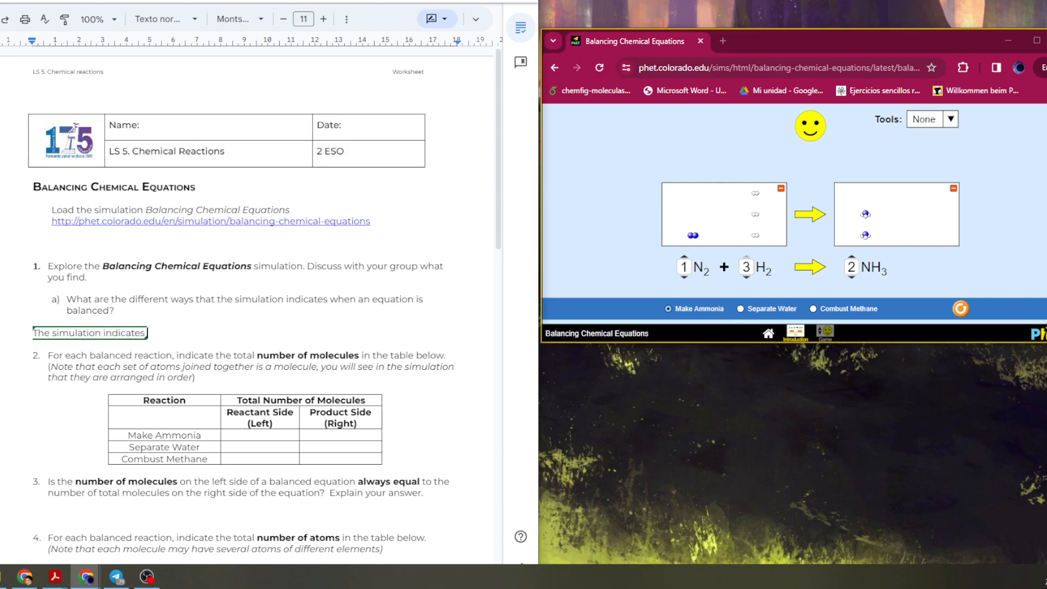
{"action": "type", "text": " that a equation is"}
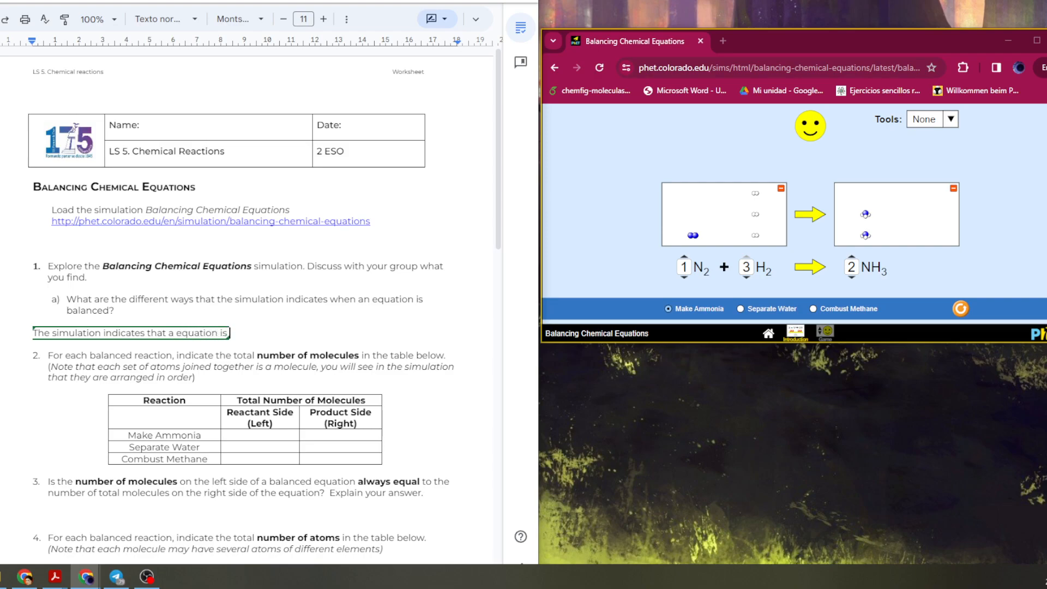
{"action": "type", "text": " balanced with a smiley face,"}
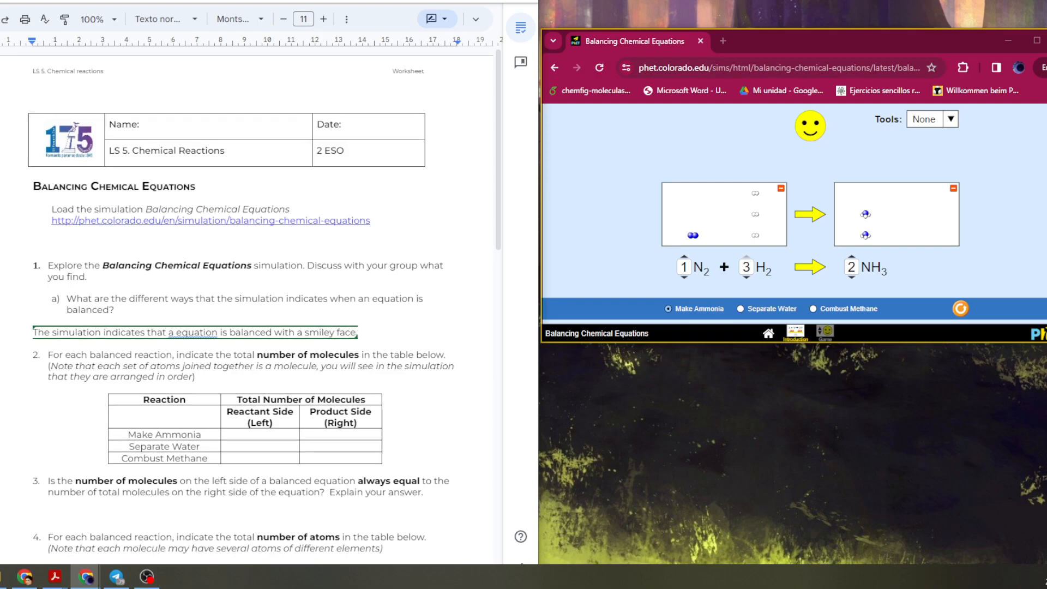
{"action": "scroll", "coordinate": [250, 306], "scroll_direction": "down", "scroll_amount": 1}
{"action": "left_click", "coordinate": [191, 271]}
{"action": "left_click", "coordinate": [200, 254]}
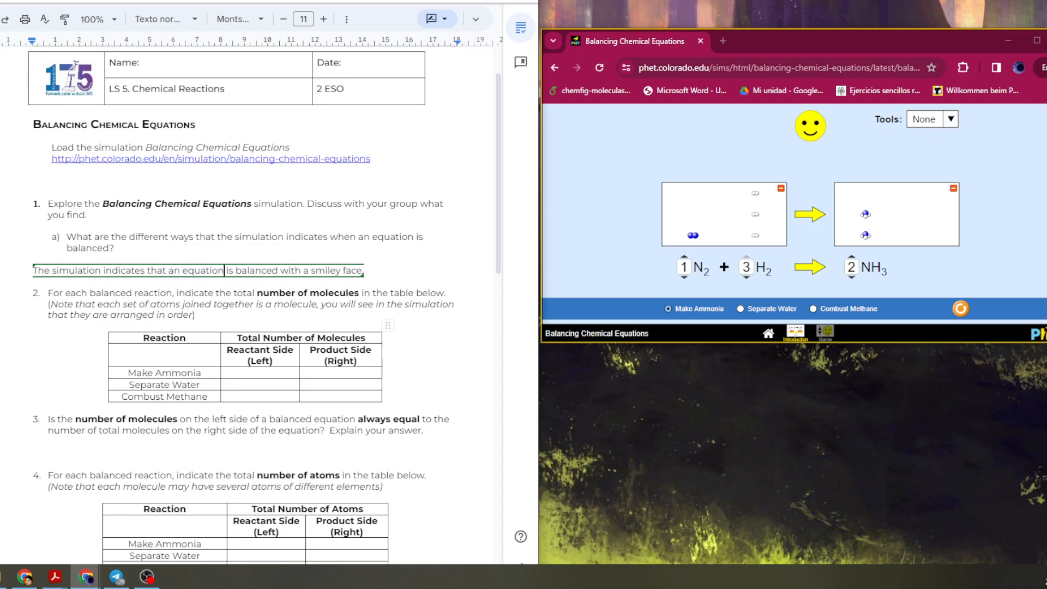
Enter 4 reactant and 2 product molecules for Make Ammonia in the molecules table.
{"action": "left_click", "coordinate": [245, 373]}
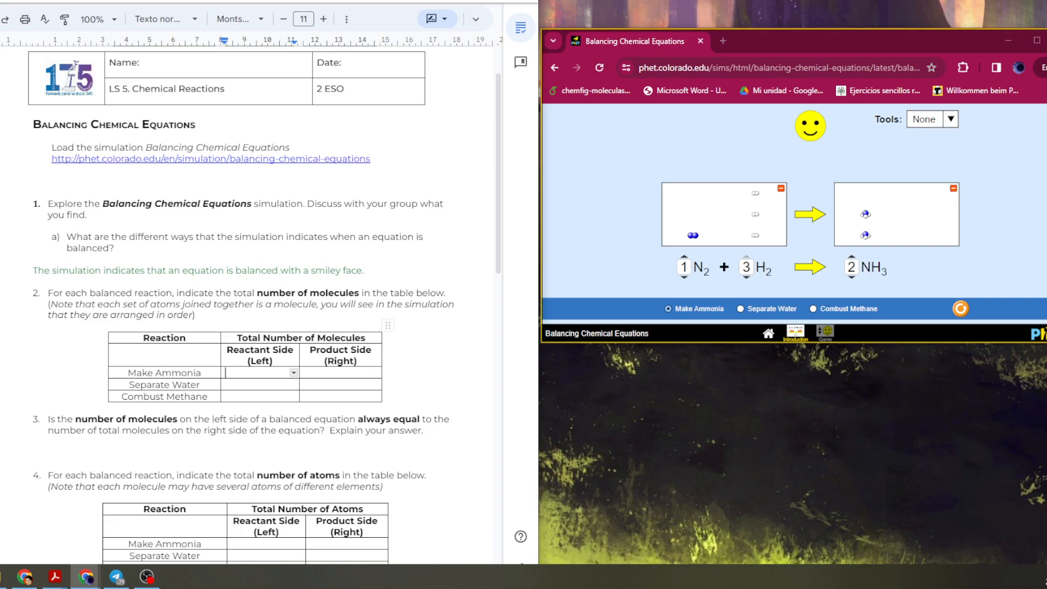
{"action": "type", "text": "4"}
{"action": "left_click", "coordinate": [339, 373]}
{"action": "type", "text": "2"}
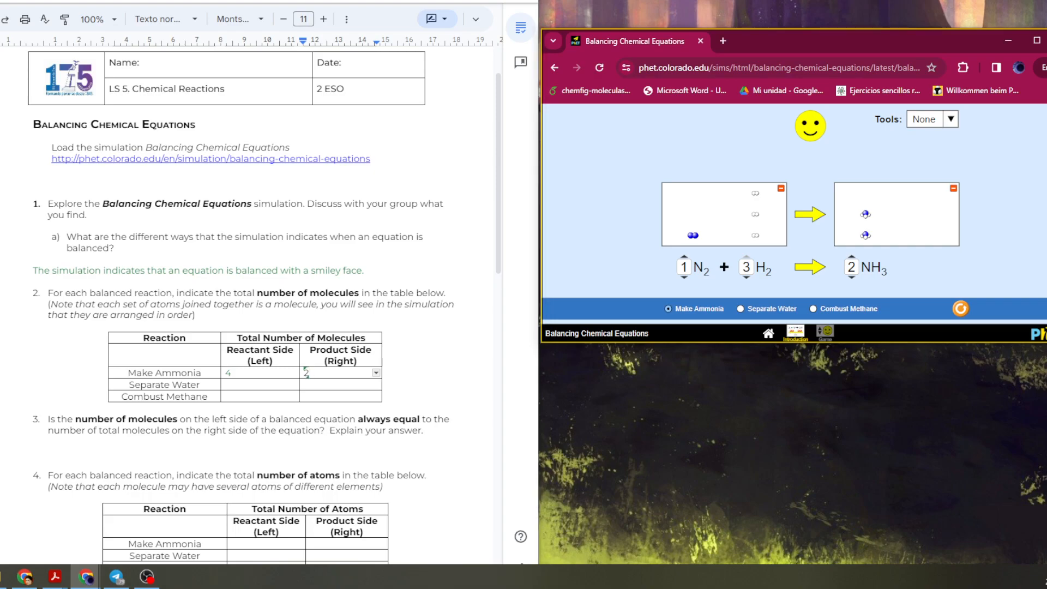
Switch to Separate Water and balance it as 2 H2O into 2 H2 plus 1 O2.
{"action": "left_click", "coordinate": [741, 308]}
{"action": "left_click", "coordinate": [740, 257]}
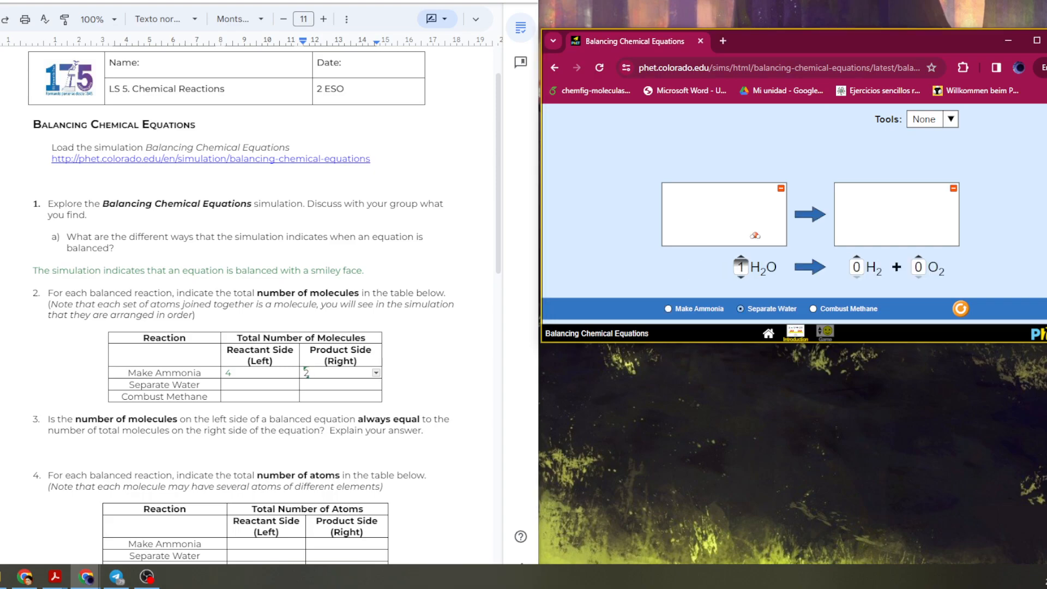
{"action": "left_click", "coordinate": [857, 257]}
{"action": "left_click", "coordinate": [919, 257]}
{"action": "left_click", "coordinate": [741, 257]}
{"action": "left_click", "coordinate": [857, 257]}
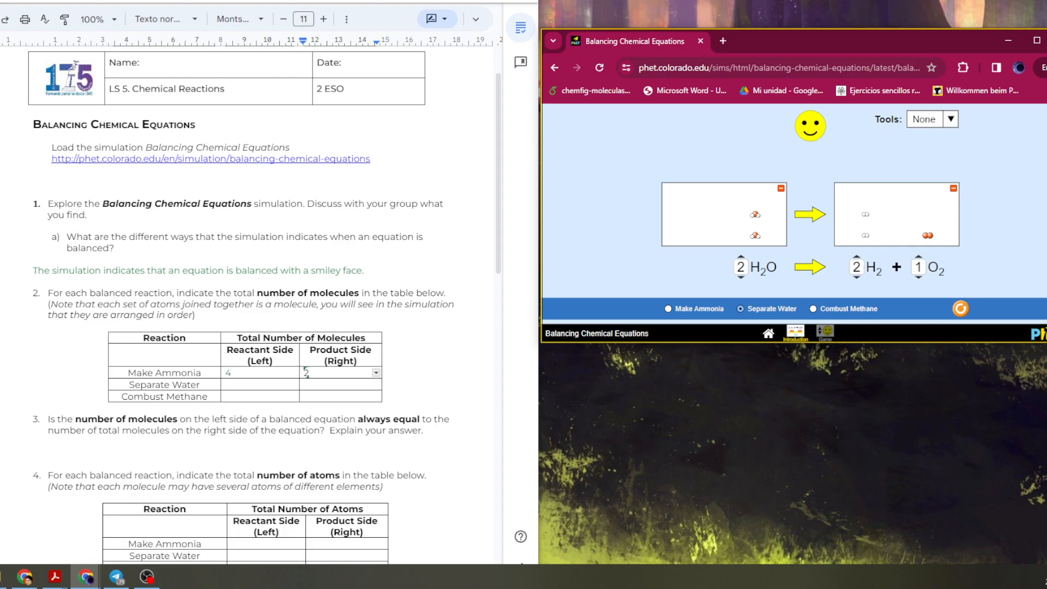
Enter 2 reactant and 3 product molecules for Separate Water in the molecules table.
{"action": "double_click", "coordinate": [260, 385]}
{"action": "type", "text": "2"}
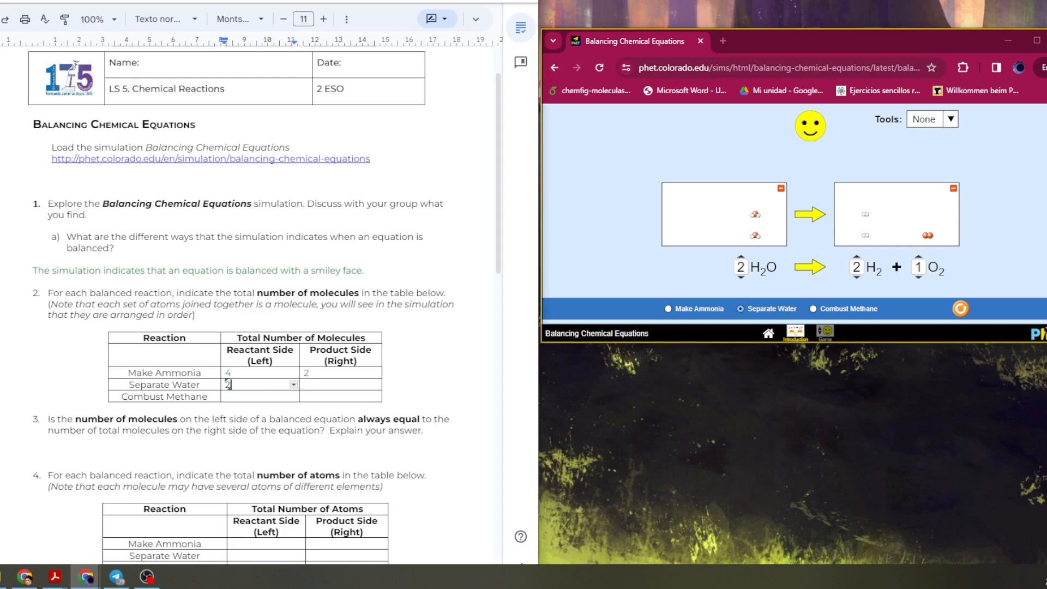
{"action": "left_click", "coordinate": [304, 384]}
{"action": "type", "text": "3"}
{"action": "left_click", "coordinate": [226, 396]}
{"action": "scroll", "coordinate": [264, 305], "scroll_direction": "down", "scroll_amount": 1}
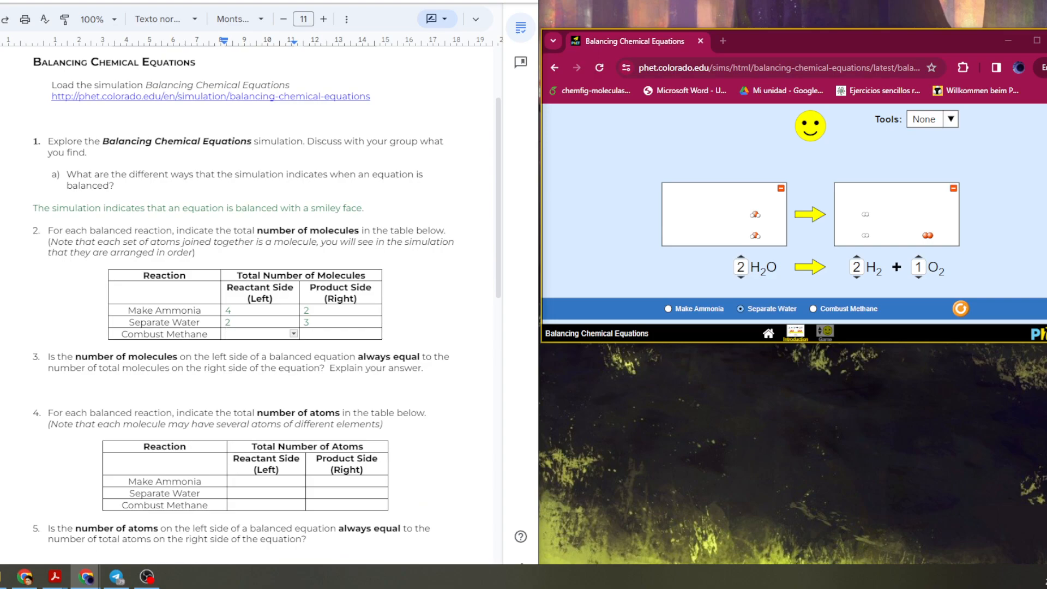
Enter 6 and 6 as the Separate Water atom totals in the atoms table.
{"action": "left_click", "coordinate": [266, 493]}
{"action": "type", "text": "6"}
{"action": "key", "text": "Tab"}
{"action": "type", "text": "6"}
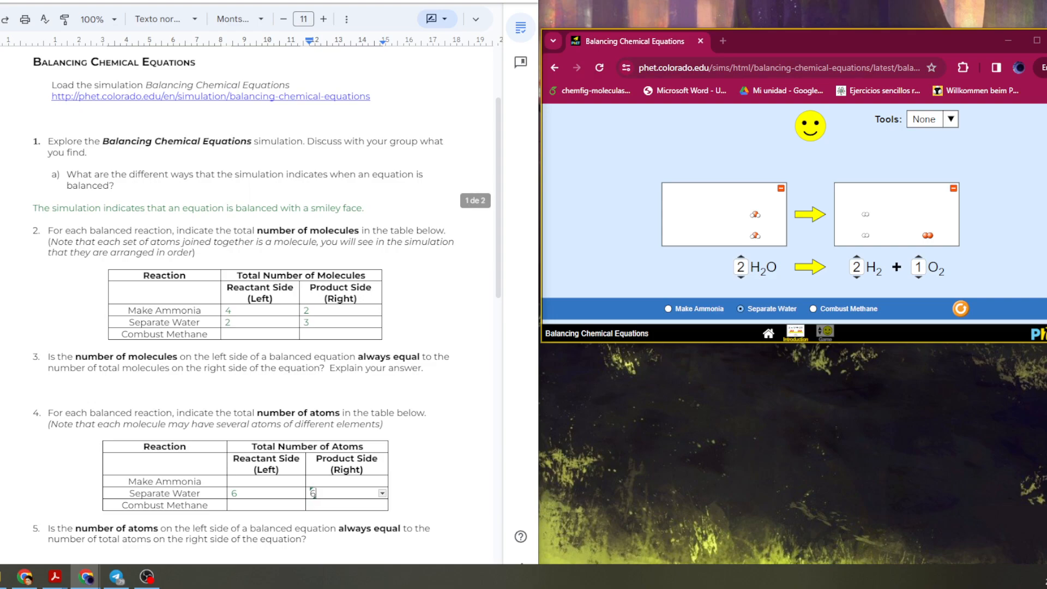
Enter 8 and 8 as the Make Ammonia atom totals in the atoms table.
{"action": "left_click", "coordinate": [233, 482]}
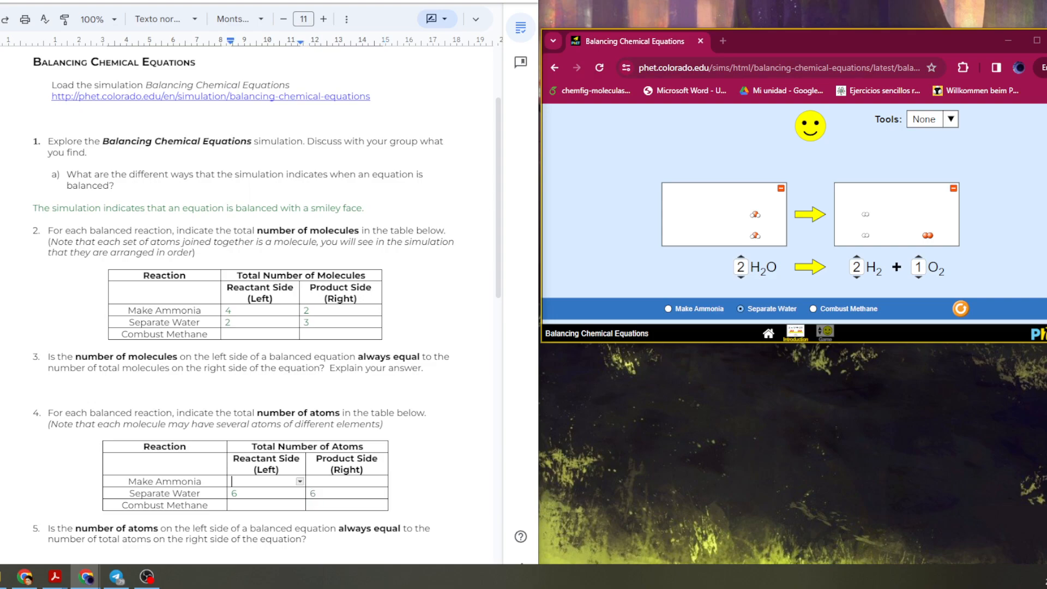
{"action": "left_click", "coordinate": [693, 309]}
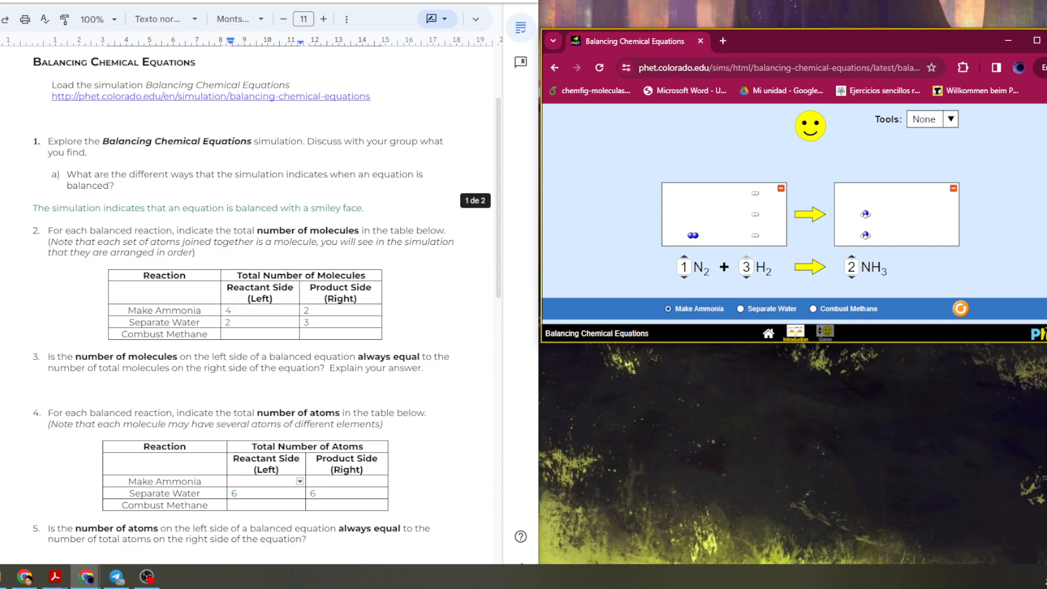
{"action": "left_click", "coordinate": [266, 482]}
{"action": "type", "text": "8"}
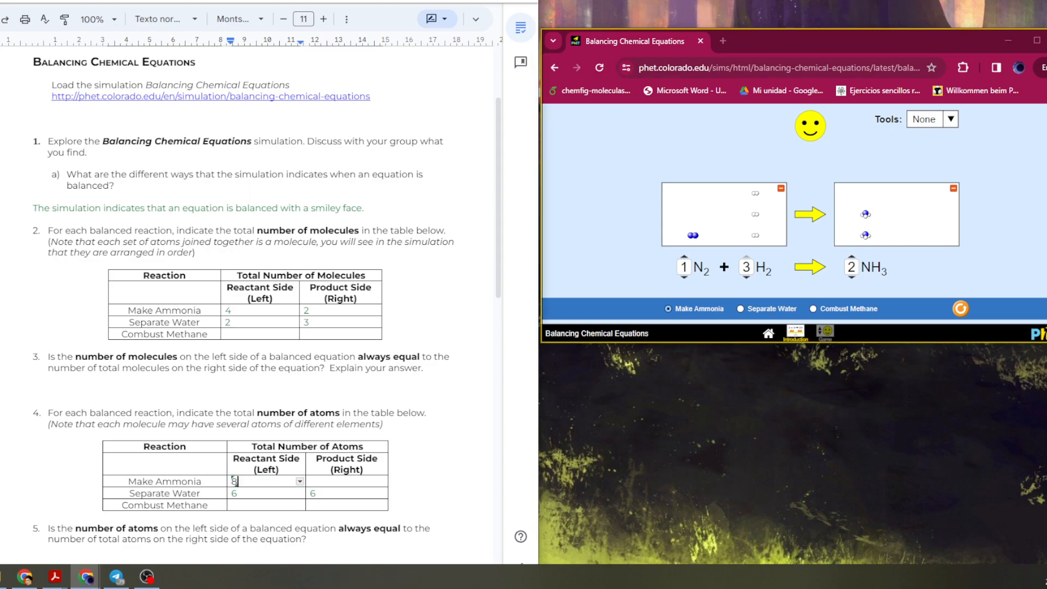
{"action": "left_click", "coordinate": [343, 482]}
{"action": "type", "text": "8"}
Switch to Combust Methane and balance it as 1 CH4 plus 2 O2 into 1 CO2 plus 2 H2O.
{"action": "left_click", "coordinate": [233, 505]}
{"action": "left_click", "coordinate": [814, 309]}
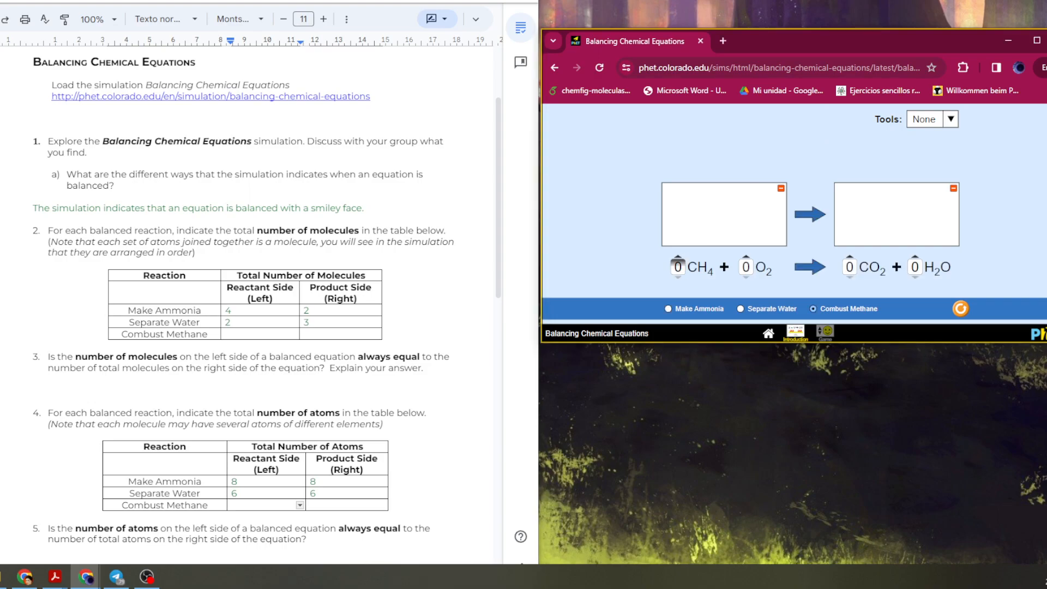
{"action": "left_click", "coordinate": [677, 257]}
{"action": "left_click", "coordinate": [746, 256]}
{"action": "left_click", "coordinate": [849, 257]}
{"action": "left_click", "coordinate": [915, 257]}
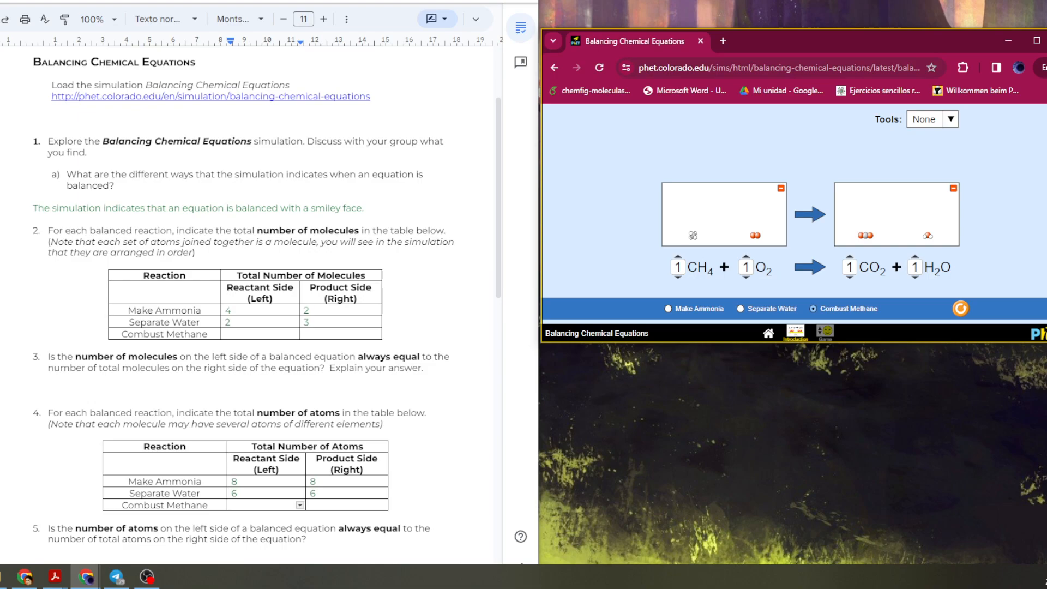
{"action": "left_click", "coordinate": [915, 257]}
{"action": "left_click", "coordinate": [746, 261]}
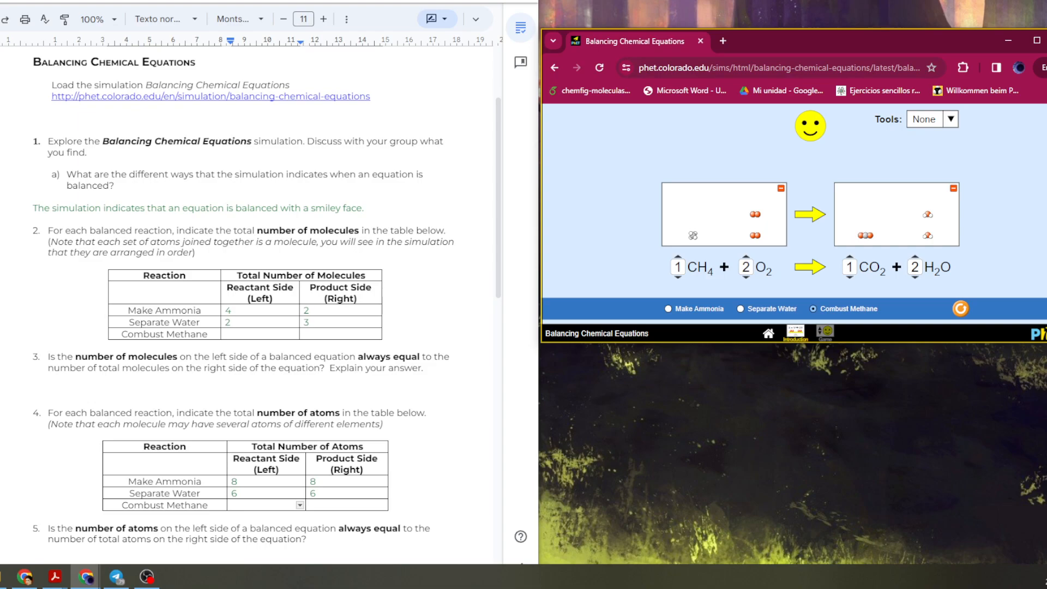
Enter 3 and 3 as the Combust Methane molecule totals in the molecules table.
{"action": "double_click", "coordinate": [260, 334]}
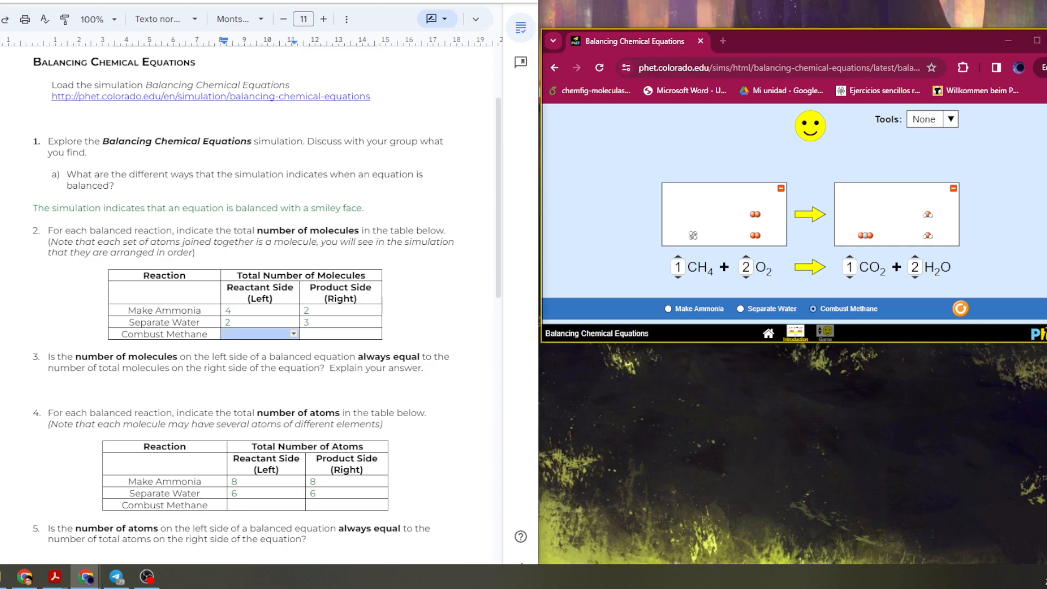
{"action": "type", "text": "3"}
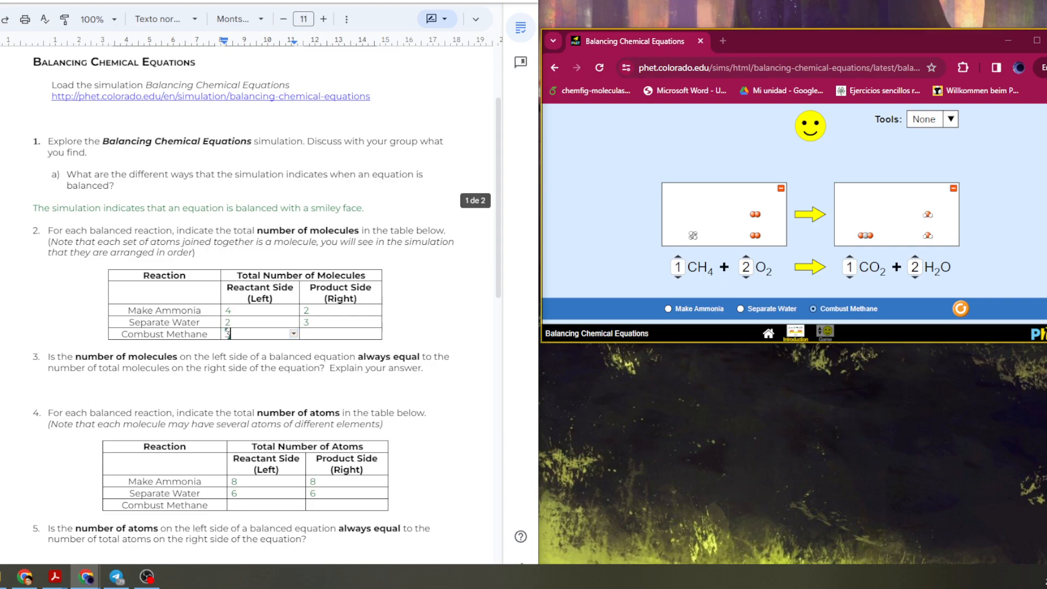
{"action": "key", "text": "Tab"}
{"action": "type", "text": "3"}
Enter 9 and 9 as the Combust Methane atom totals in the atoms table.
{"action": "left_click", "coordinate": [326, 368]}
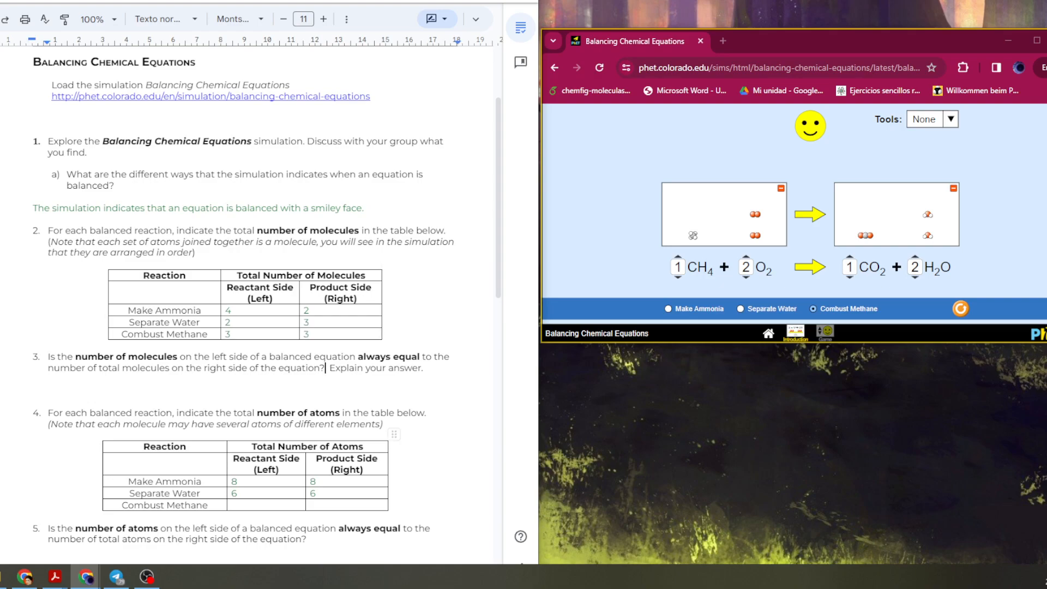
{"action": "left_click", "coordinate": [246, 506]}
{"action": "type", "text": "9"}
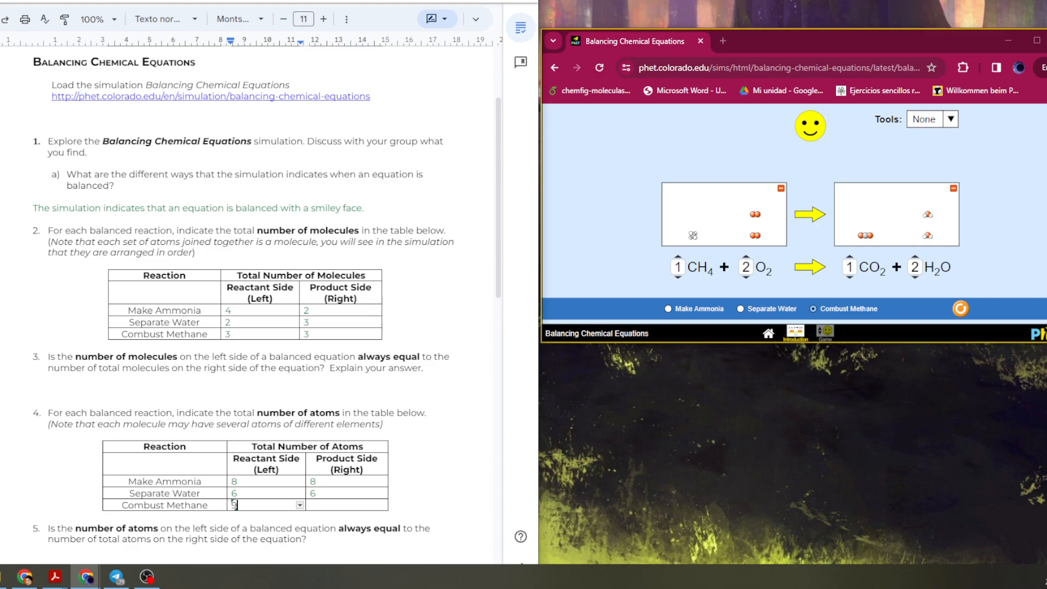
{"action": "key", "text": "Tab"}
{"action": "type", "text": "9"}
Begin the answer to question 3 with "No, it doesn´t necessarily", fixing the misspellings.
{"action": "left_click", "coordinate": [33, 390]}
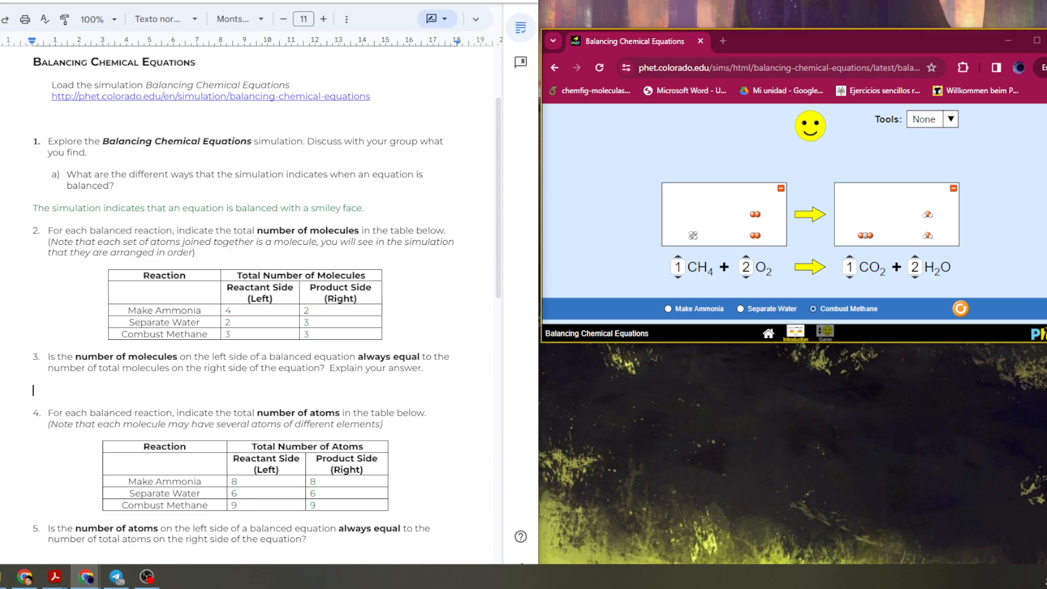
{"action": "type", "text": "No, it doesn´t necesaru"}
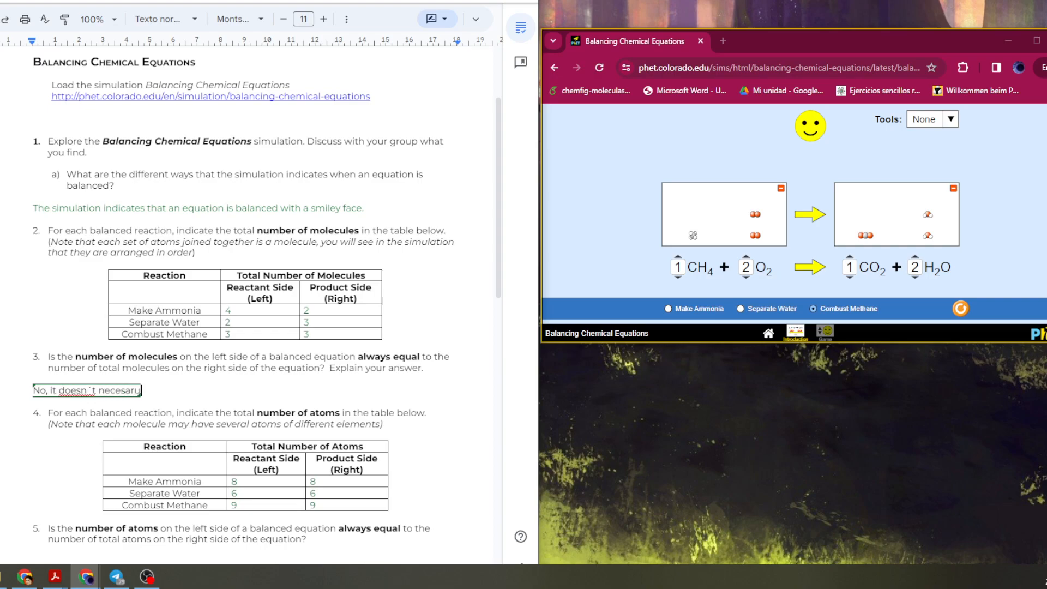
{"action": "key", "text": "BackSpace"}
{"action": "type", "text": "ily"}
{"action": "right_click", "coordinate": [130, 390]}
{"action": "left_click", "coordinate": [176, 421]}
{"action": "right_click", "coordinate": [71, 392]}
{"action": "left_click", "coordinate": [113, 428]}
Complete the question 3 answer to read "No, it doesn´t need to be necessarily equal.".
{"action": "key", "text": "ctrl+Right"}
{"action": "type", "text": "need to be"}
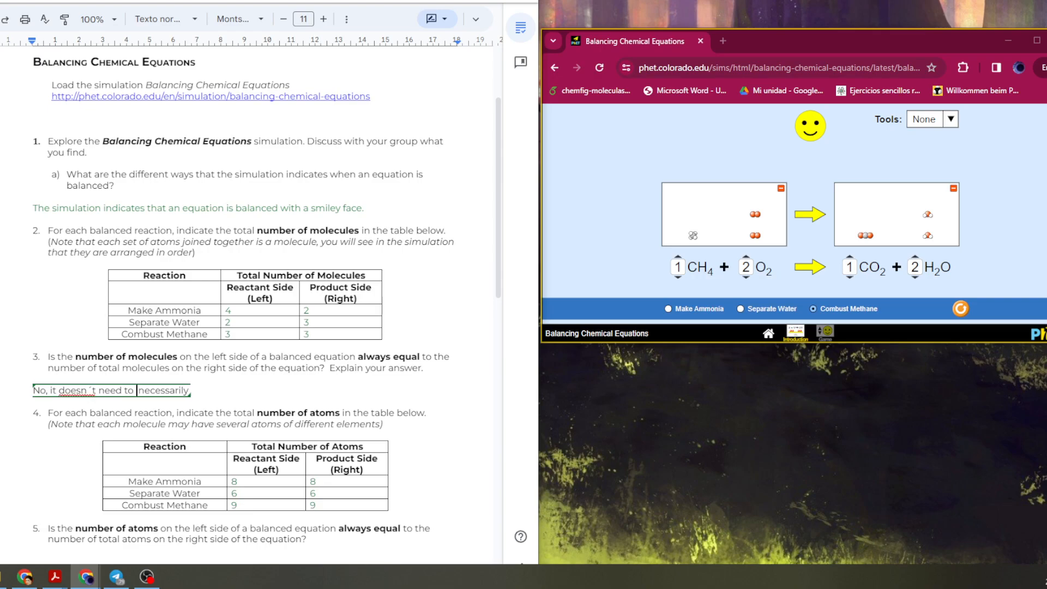
{"action": "left_click", "coordinate": [206, 390]}
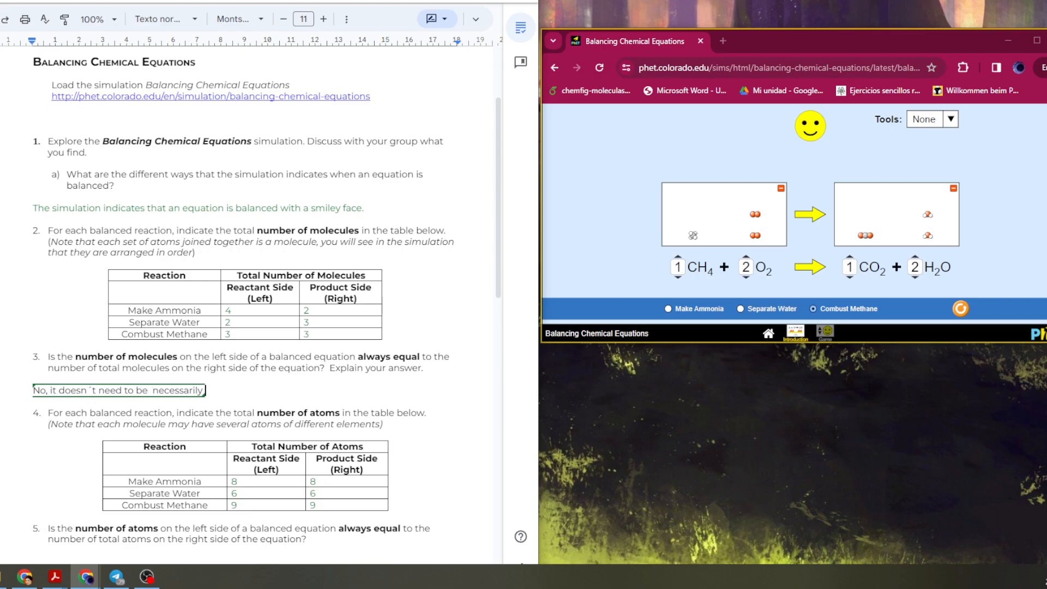
{"action": "type", "text": "equal"}
{"action": "type", "text": ","}
Add a new unnumbered answer line below question 5.
{"action": "scroll", "coordinate": [394, 310], "scroll_direction": "down", "scroll_amount": 2}
{"action": "left_click", "coordinate": [179, 415]}
{"action": "key", "text": "End"}
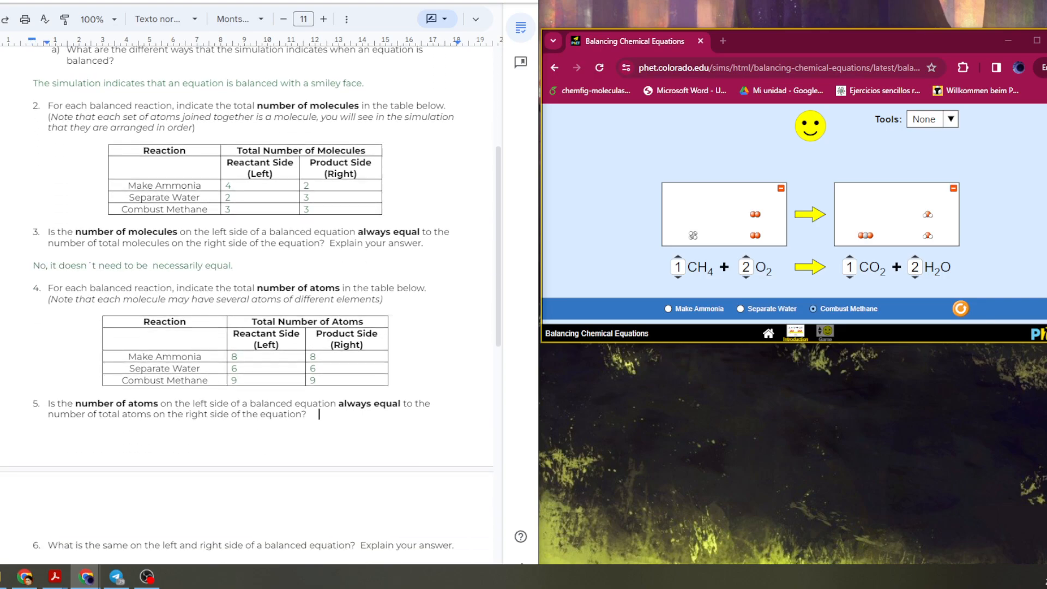
{"action": "key", "text": "Return"}
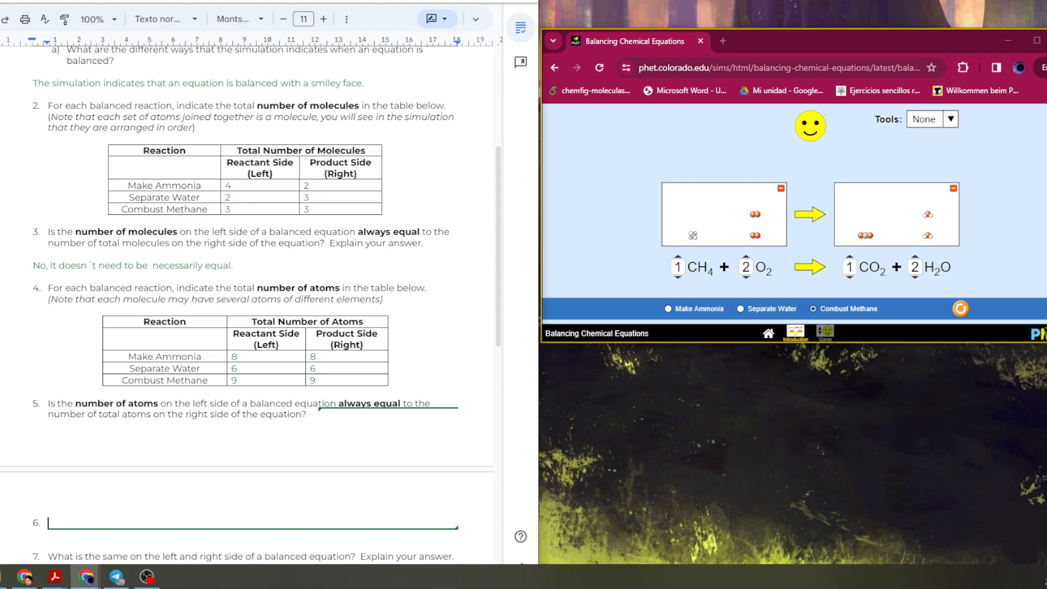
{"action": "type", "text": "i"}
{"action": "key", "text": "BackSpace"}
{"action": "key", "text": "BackSpace"}
{"action": "key", "text": "BackSpace"}
Answer question 5 with "Yes, the number of atoms is always the same if the reaction is well balanced.".
{"action": "type", "text": "Yes, the number of atoms is always the same if the reac"}
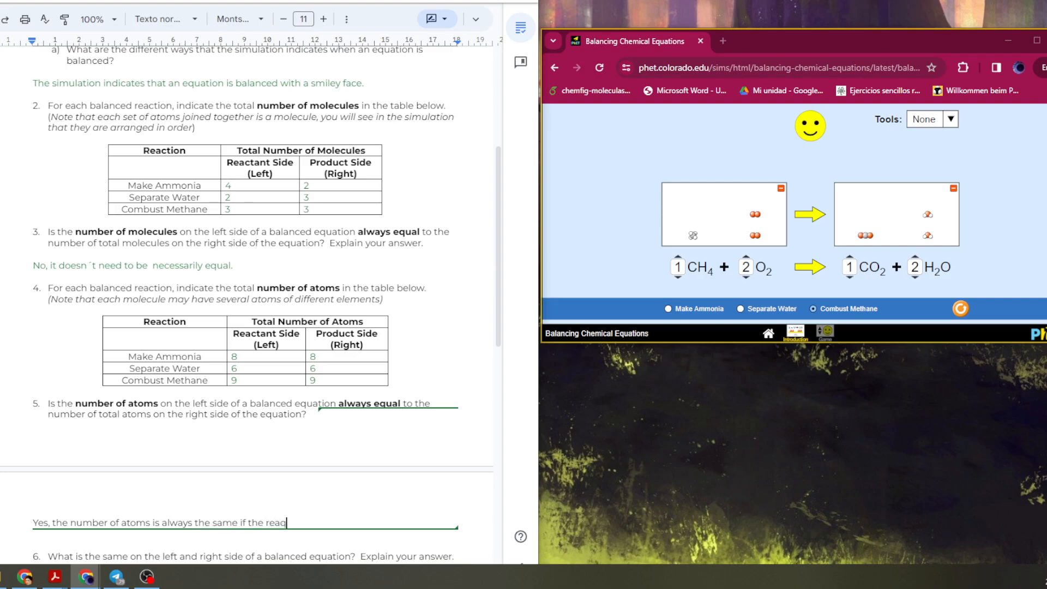
{"action": "type", "text": "tion is well balanced."}
{"action": "scroll", "coordinate": [245, 305], "scroll_direction": "down", "scroll_amount": 3}
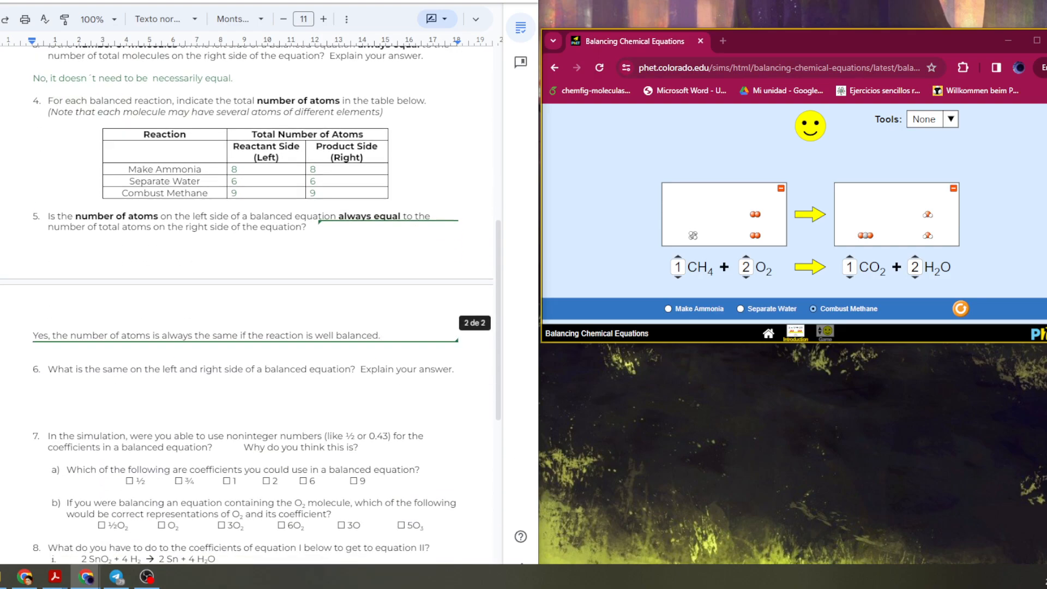
Answer question 6 on the blank line below it with "The number of atoms needs to be the same.".
{"action": "double_click", "coordinate": [36, 413]}
{"action": "left_click", "coordinate": [33, 381]}
{"action": "left_click", "coordinate": [33, 391]}
{"action": "left_click_drag", "start_coordinate": [48, 369], "coordinate": [380, 369]}
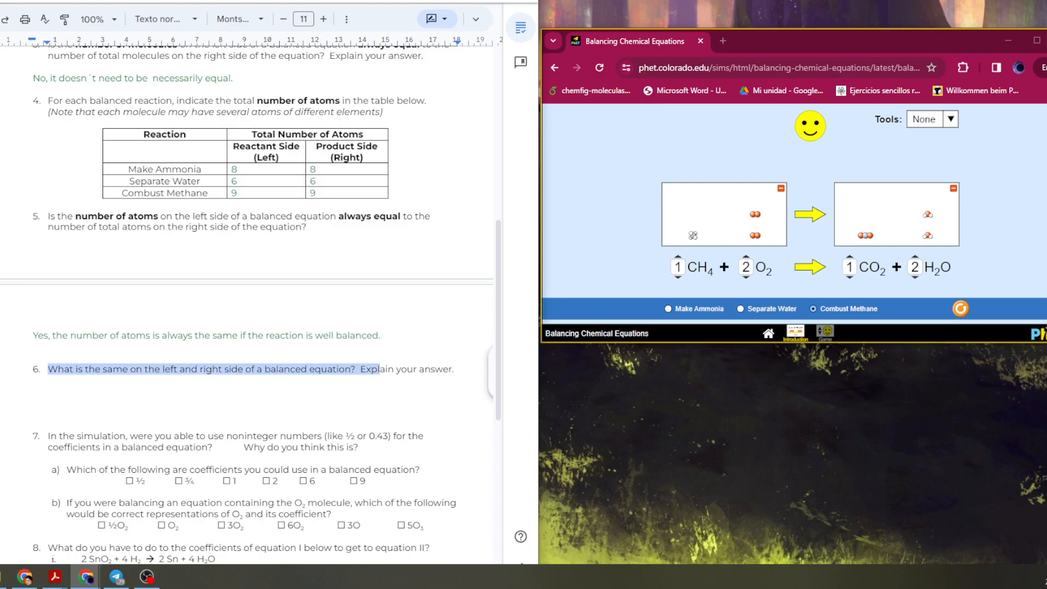
{"action": "left_click", "coordinate": [34, 391]}
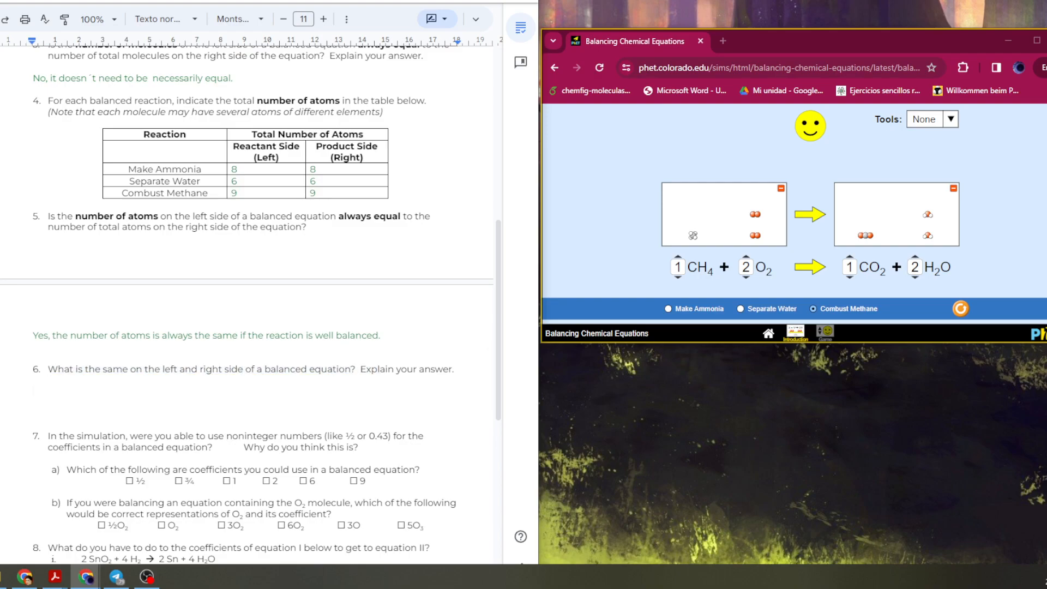
{"action": "type", "text": "The number o"}
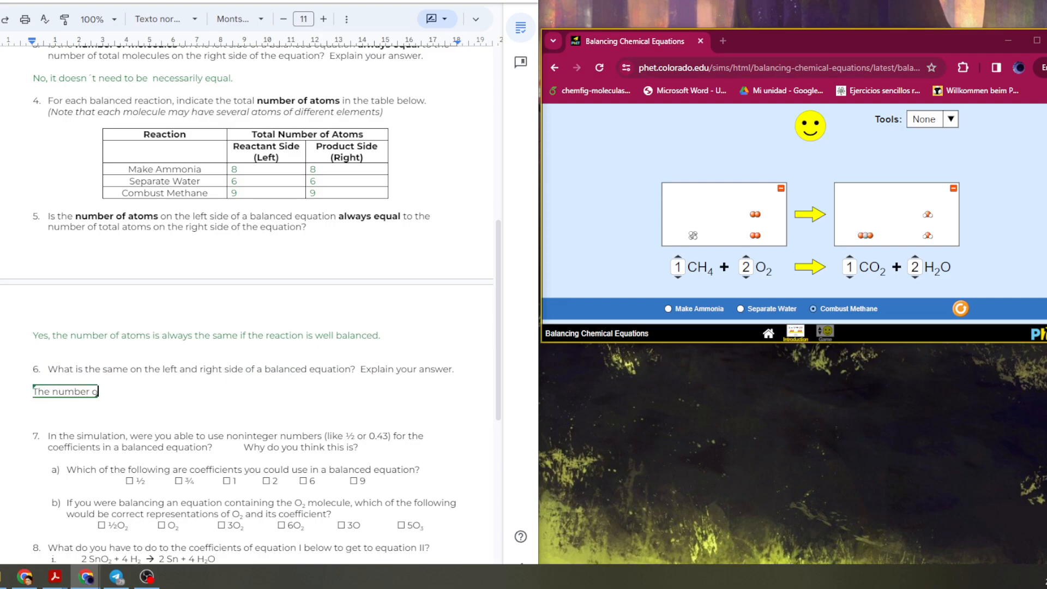
{"action": "type", "text": "f atoms nee"}
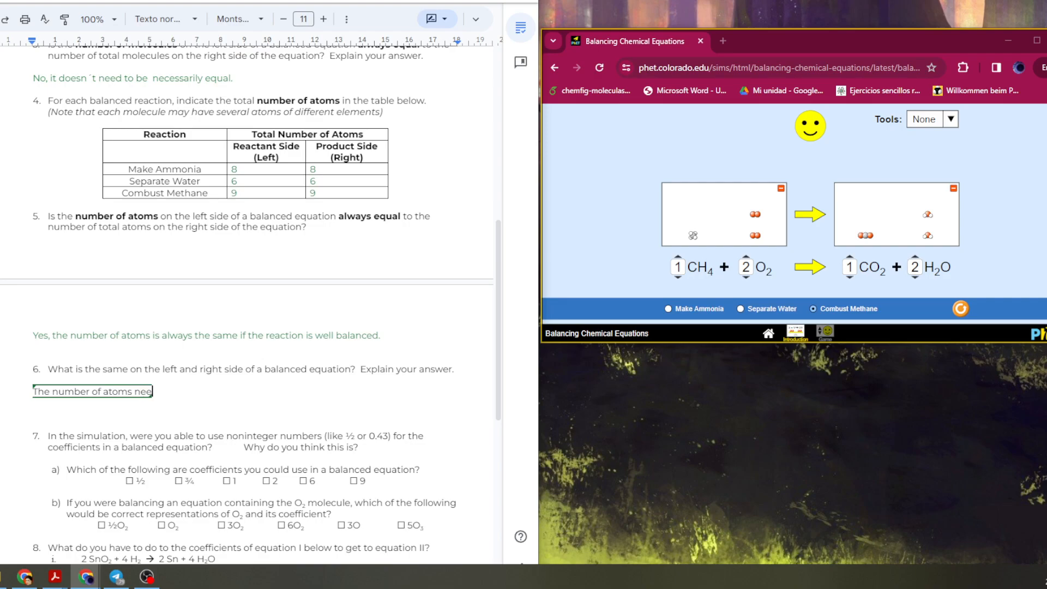
{"action": "type", "text": "ds to be the same,"}
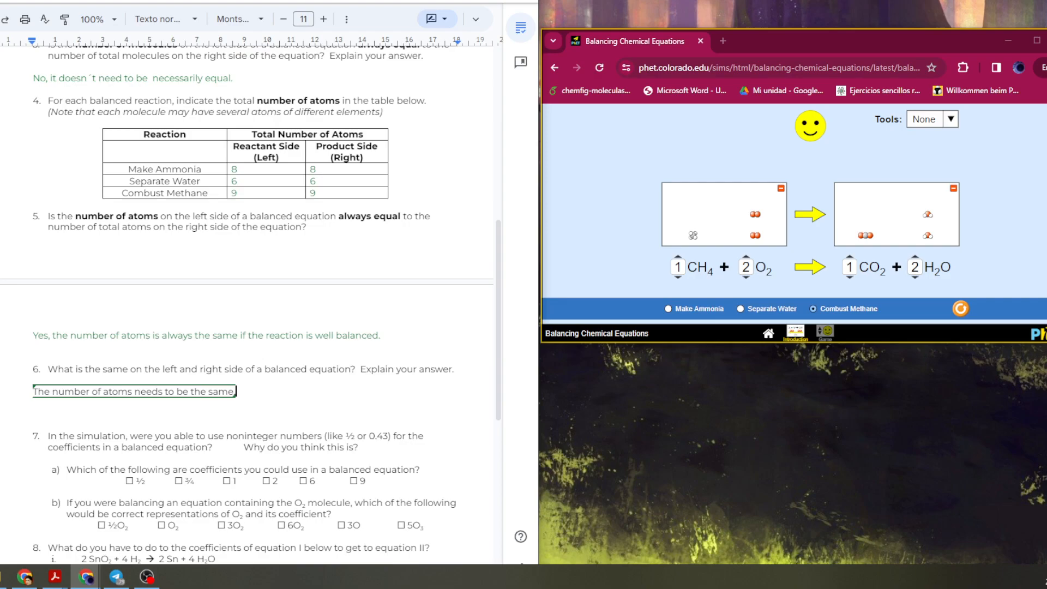
{"action": "scroll", "coordinate": [250, 305], "scroll_direction": "down", "scroll_amount": 3}
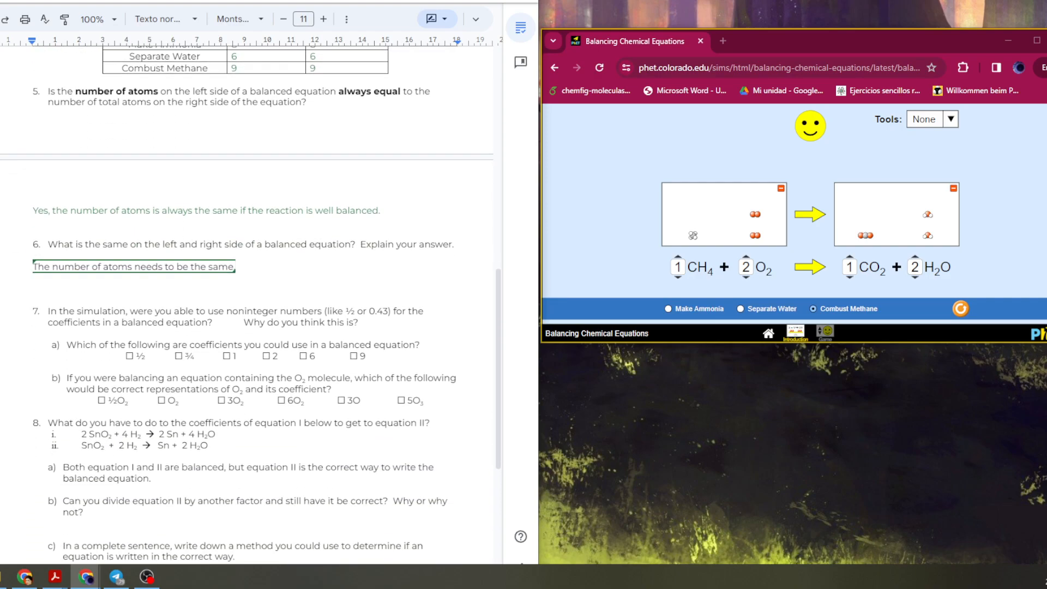
{"action": "key", "text": "BackSpace"}
Answer question 7 with "Because the number expresses the amount of molecules, and we can not cut the molecules.", correcting the misspelling.
{"action": "left_click_drag", "start_coordinate": [244, 322], "coordinate": [360, 322]}
{"action": "left_click", "coordinate": [359, 322]}
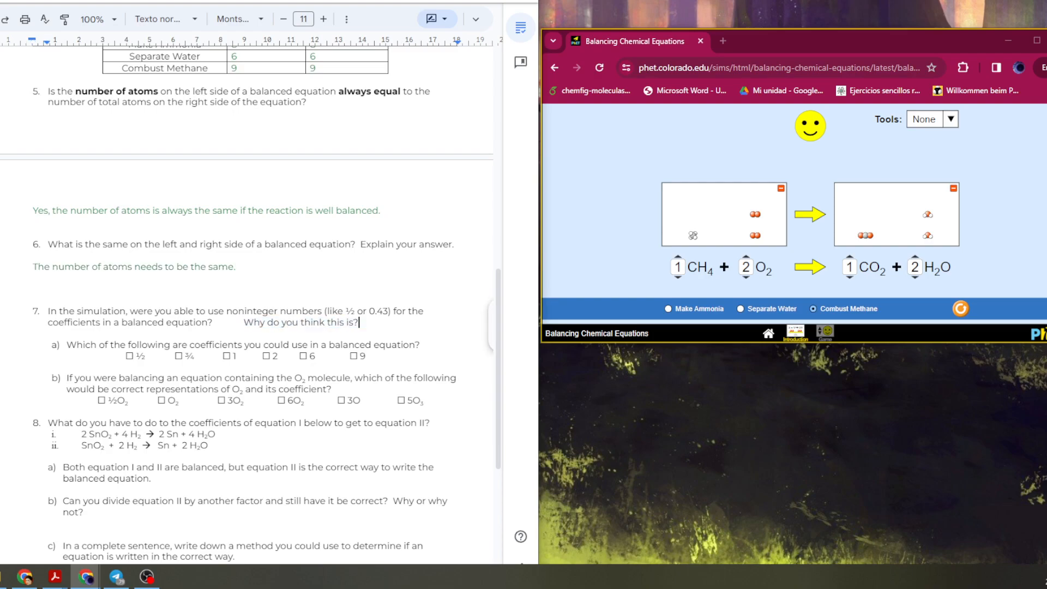
{"action": "key", "text": "Return"}
{"action": "key", "text": "BackSpace"}
{"action": "type", "text": "Becau"}
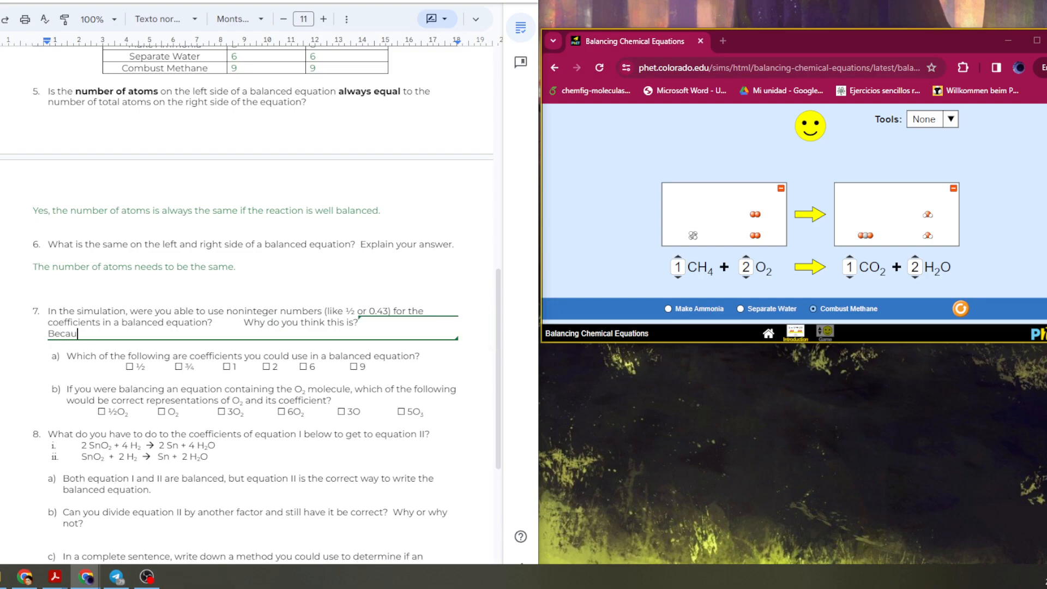
{"action": "type", "text": "se the number expreses"}
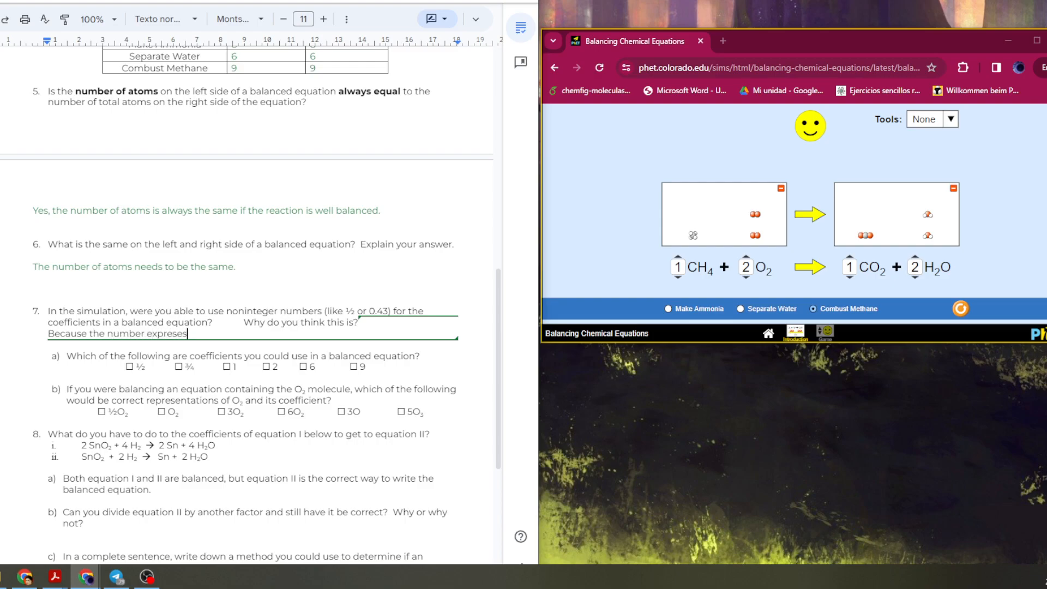
{"action": "type", "text": " the amount of molecules, "}
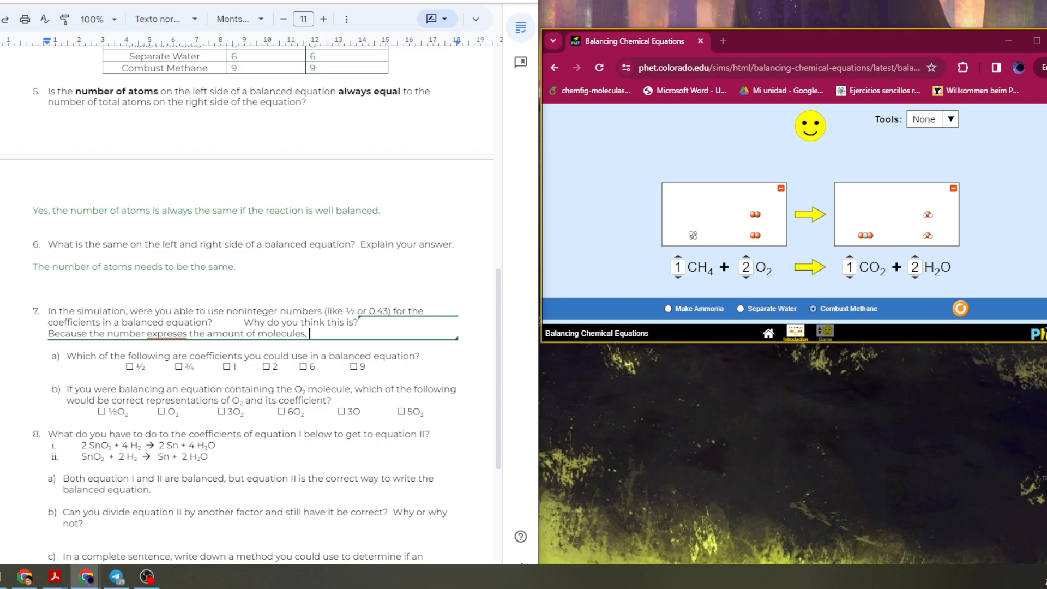
{"action": "type", "text": "and we can not cut the molecules."}
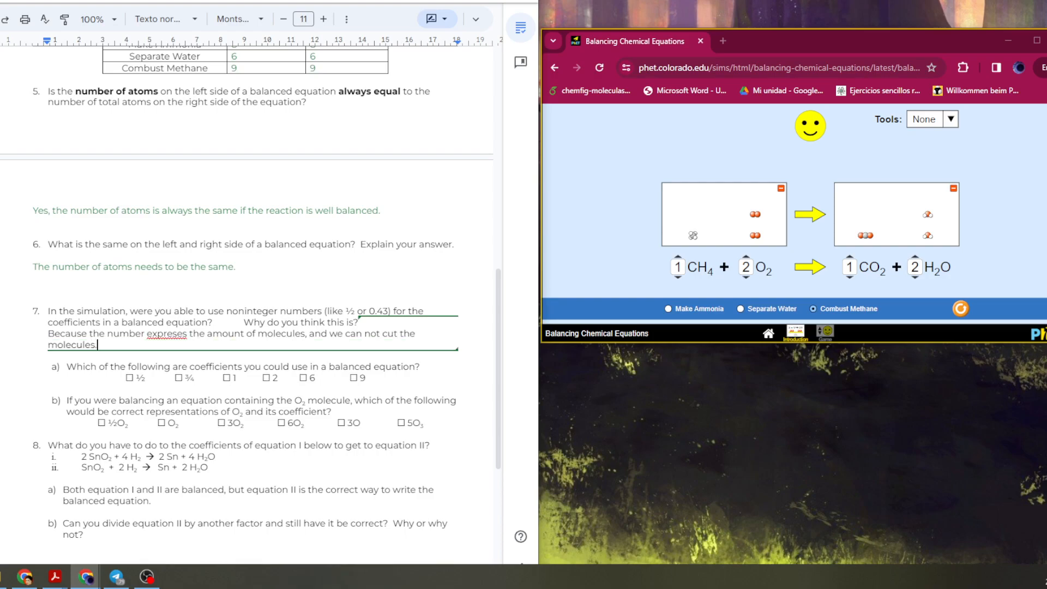
{"action": "right_click", "coordinate": [170, 335]}
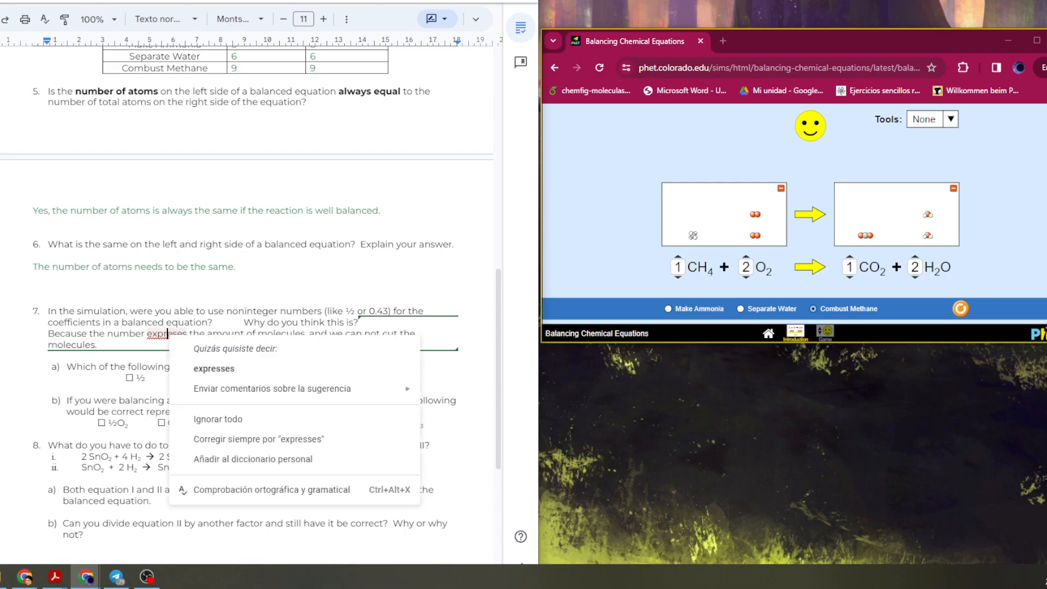
{"action": "left_click", "coordinate": [197, 370]}
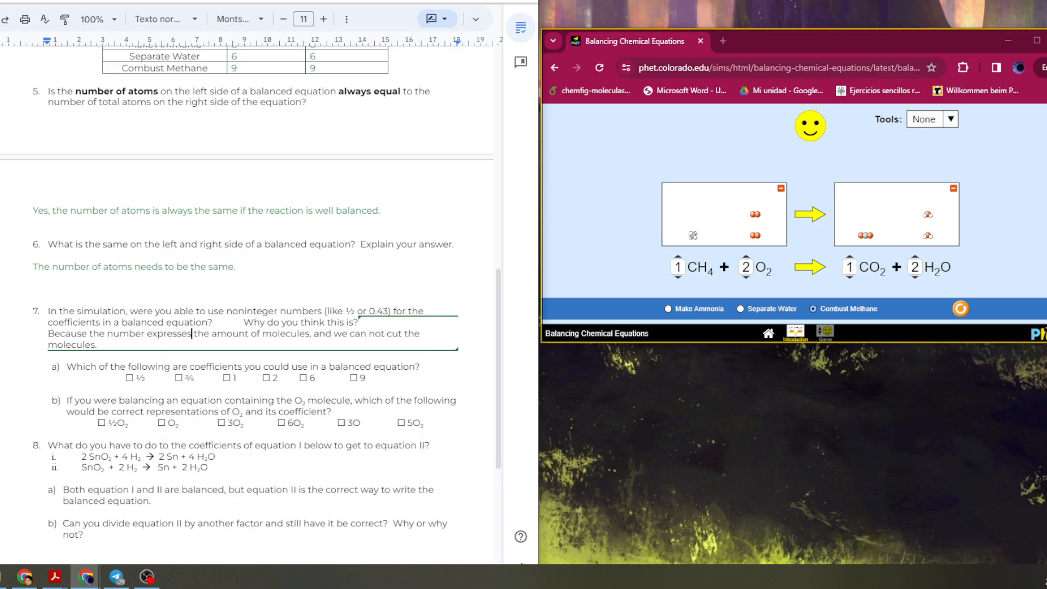
Color the 1, 2, 6 and 9 coefficient options of question 7a green.
{"action": "left_click_drag", "start_coordinate": [221, 378], "coordinate": [372, 379]}
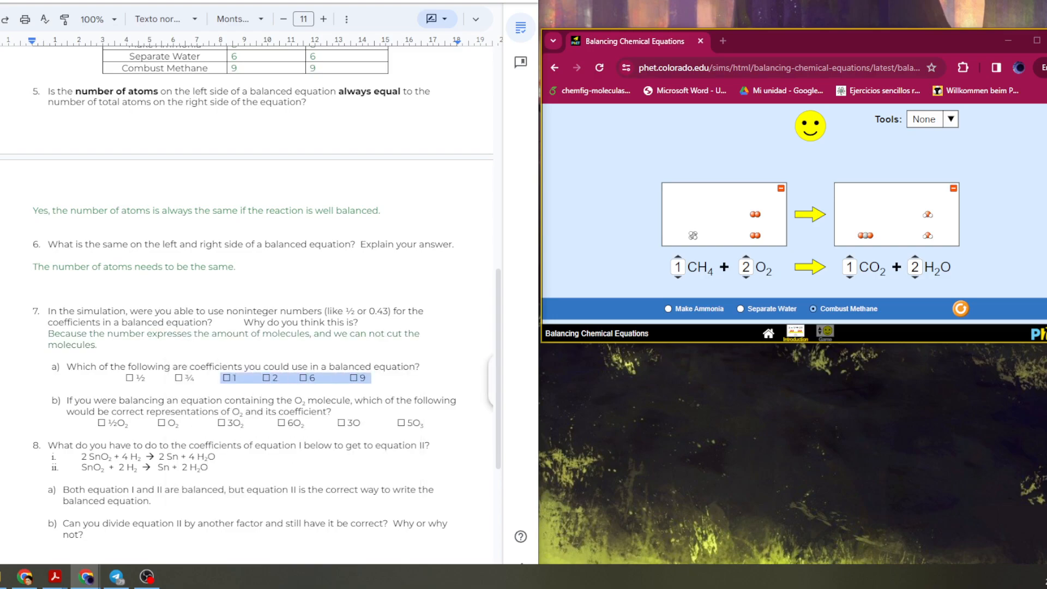
{"action": "left_click", "coordinate": [347, 19]}
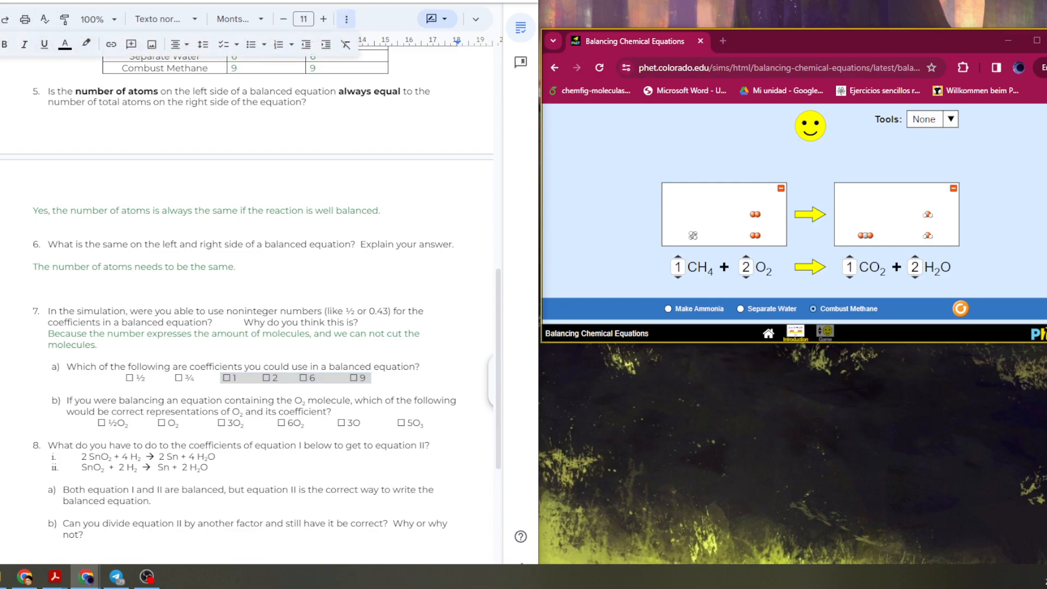
{"action": "left_click", "coordinate": [65, 44]}
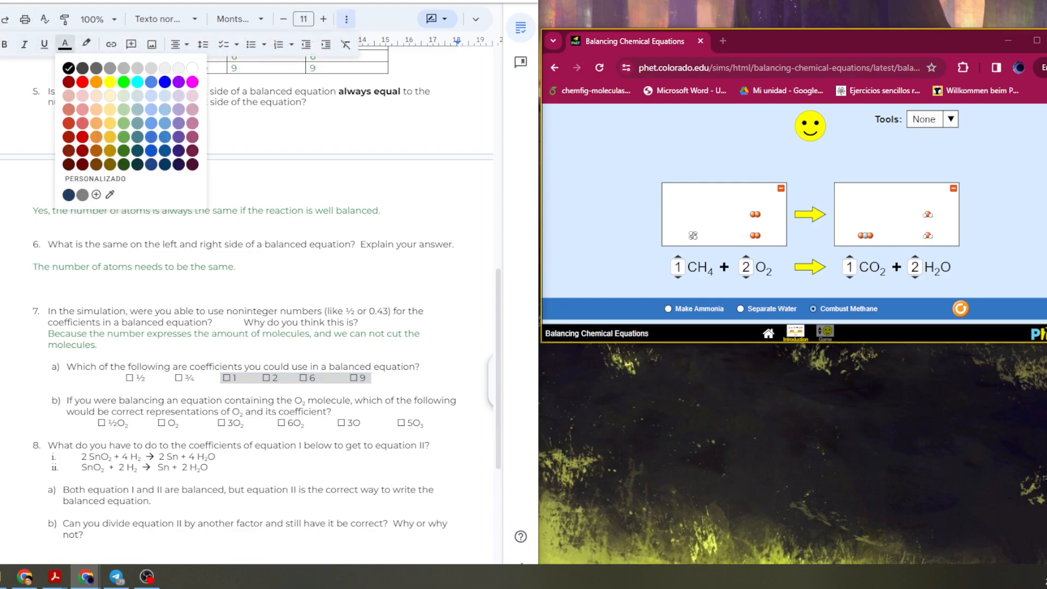
{"action": "left_click", "coordinate": [123, 137]}
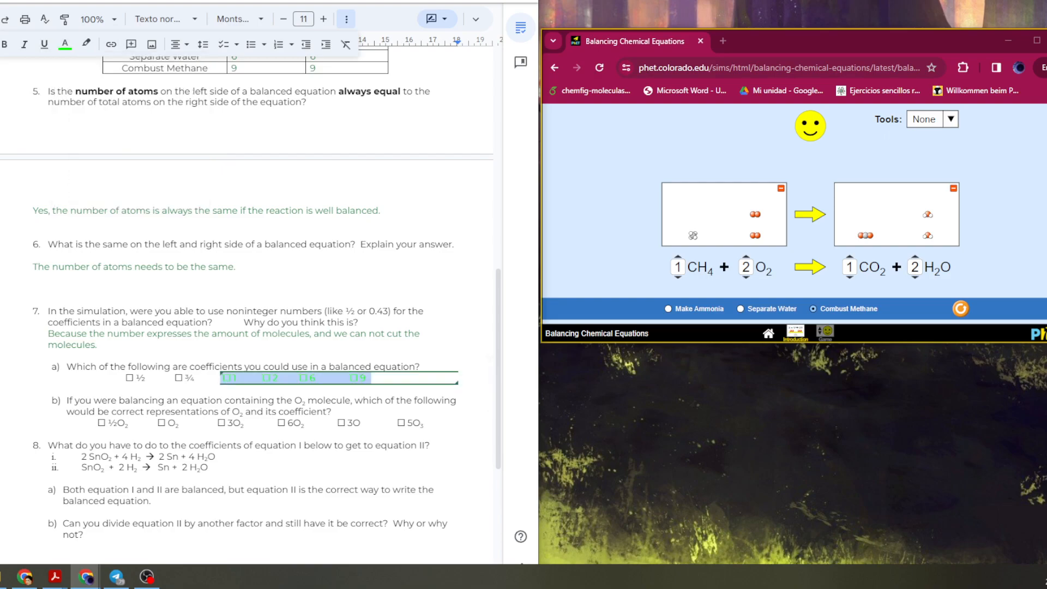
{"action": "left_click", "coordinate": [417, 399]}
{"action": "left_click_drag", "start_coordinate": [367, 378], "coordinate": [220, 378]}
{"action": "left_click", "coordinate": [220, 378]}
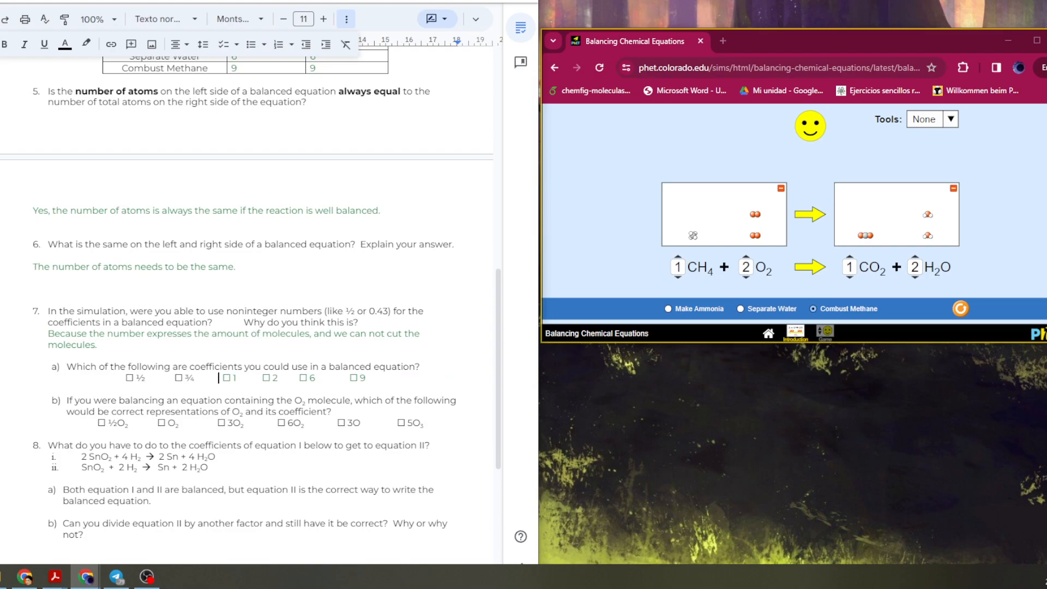
Color the O2 option of question 7b green.
{"action": "scroll", "coordinate": [245, 305], "scroll_direction": "down", "scroll_amount": 2}
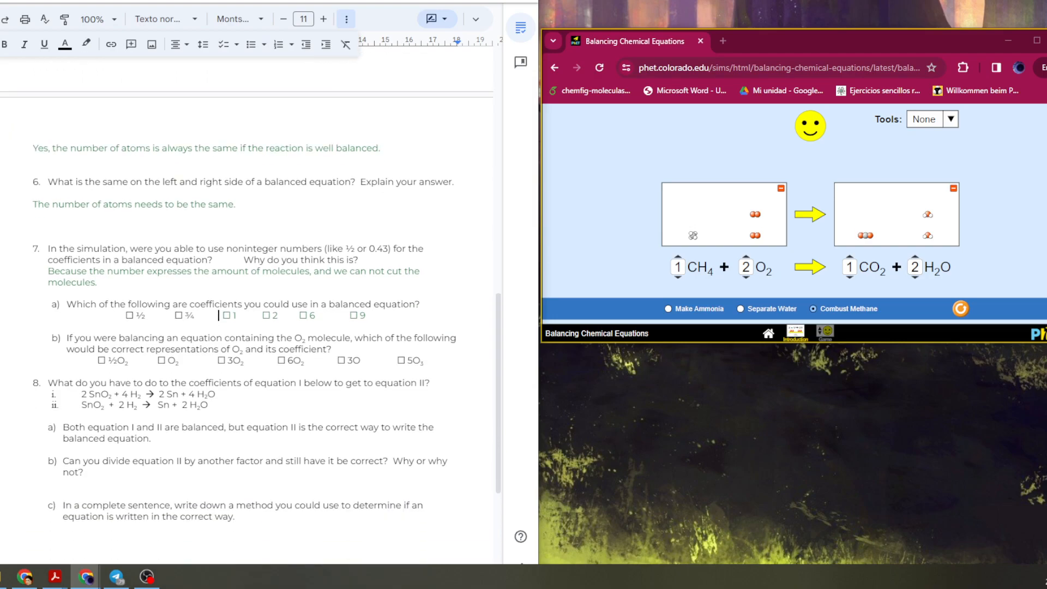
{"action": "left_click", "coordinate": [769, 288]}
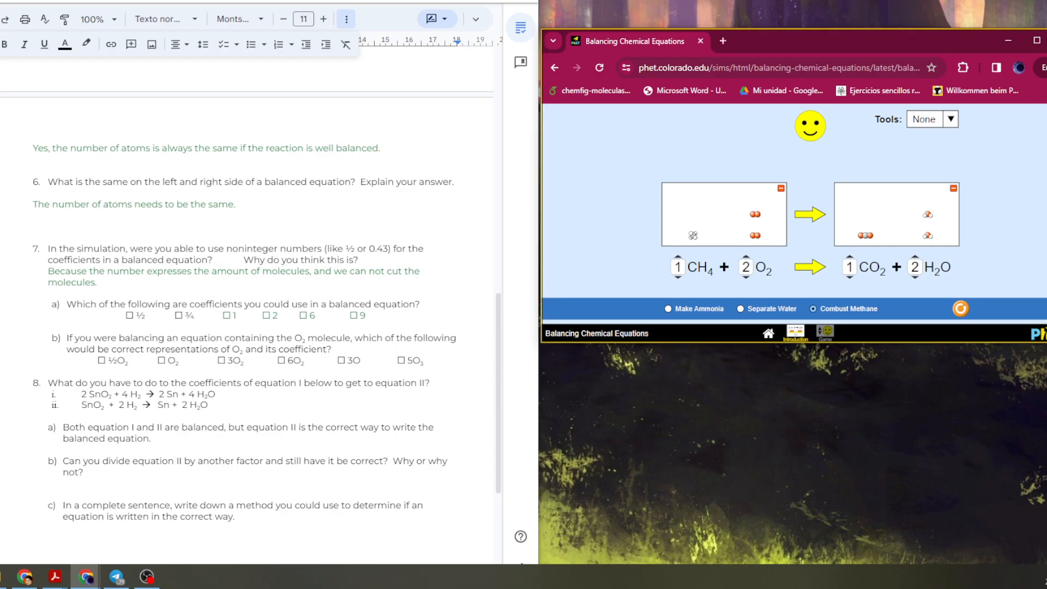
{"action": "left_click_drag", "start_coordinate": [157, 360], "coordinate": [179, 361]}
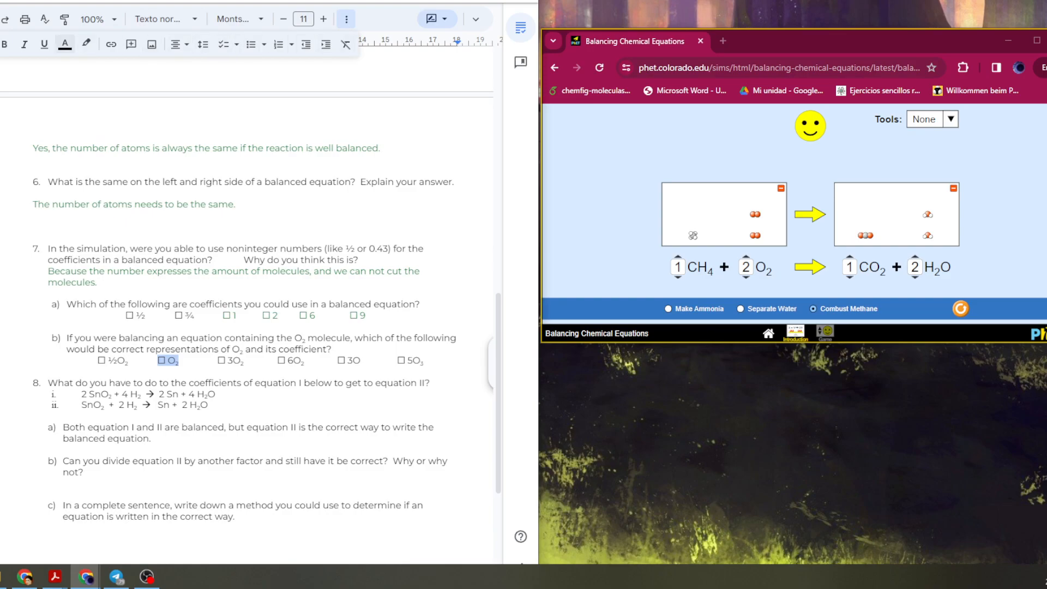
{"action": "left_click", "coordinate": [65, 43]}
{"action": "left_click", "coordinate": [123, 83]}
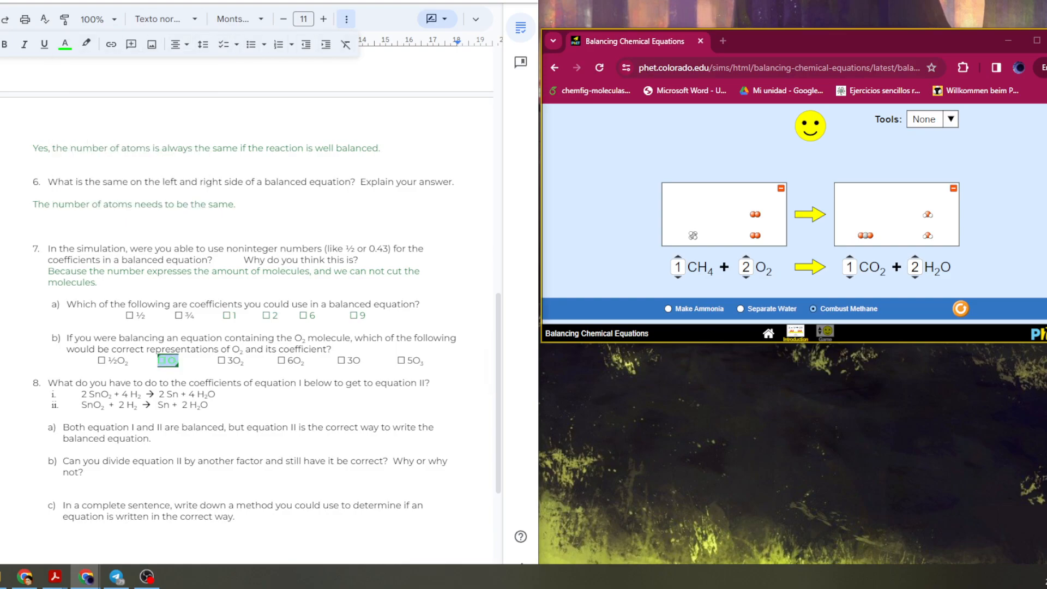
Color the 3O2 and 6O2 options of question 7b green.
{"action": "left_click_drag", "start_coordinate": [217, 360], "coordinate": [308, 360]}
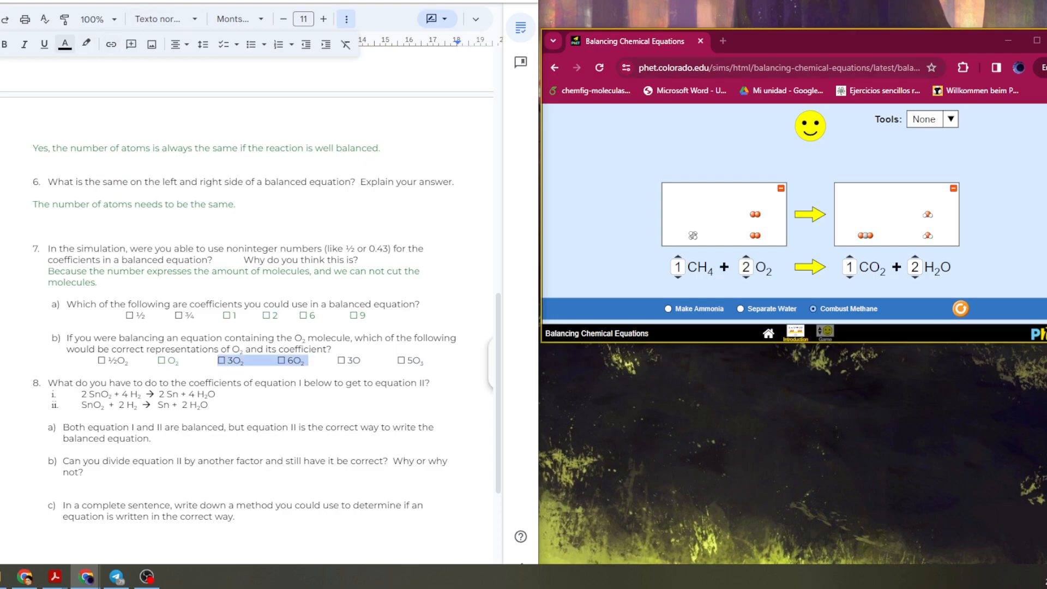
{"action": "left_click", "coordinate": [65, 43]}
{"action": "left_click", "coordinate": [123, 82]}
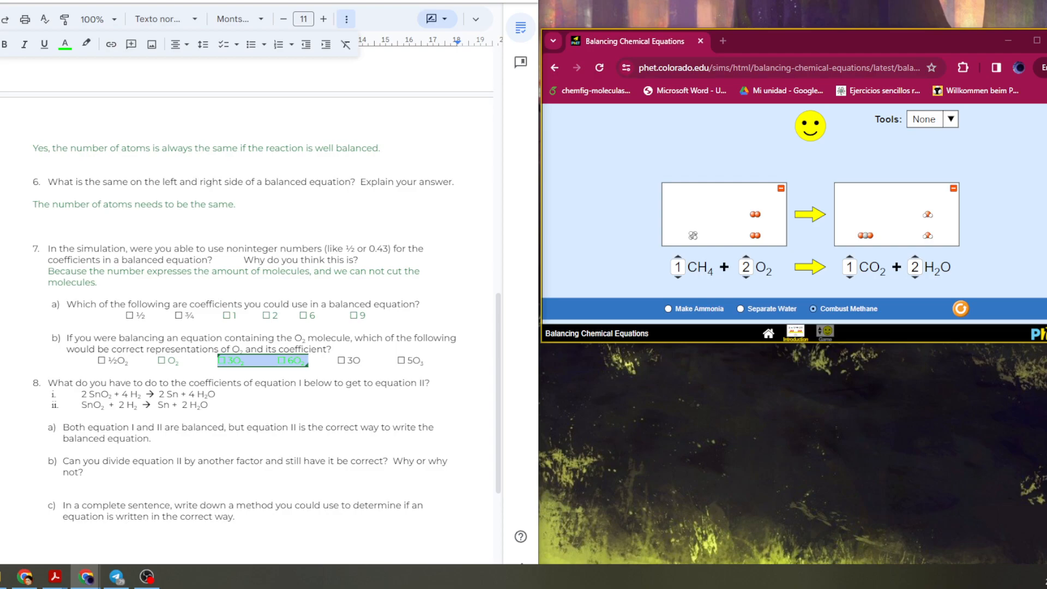
{"action": "left_click", "coordinate": [354, 361]}
{"action": "double_click", "coordinate": [362, 360]}
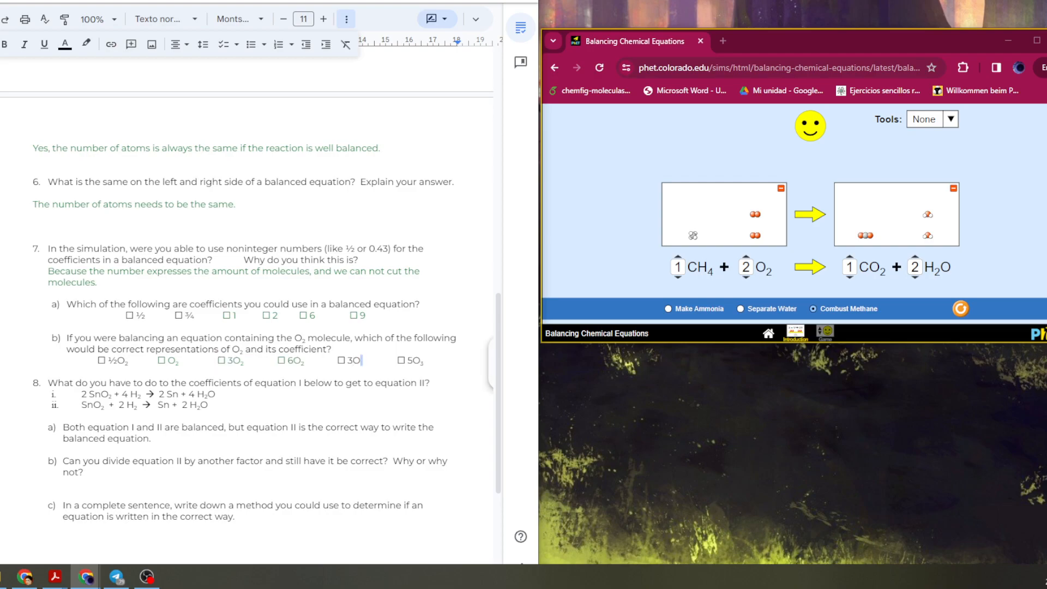
{"action": "left_click_drag", "start_coordinate": [241, 360], "coordinate": [244, 360]}
{"action": "key", "text": "alt+Tab"}
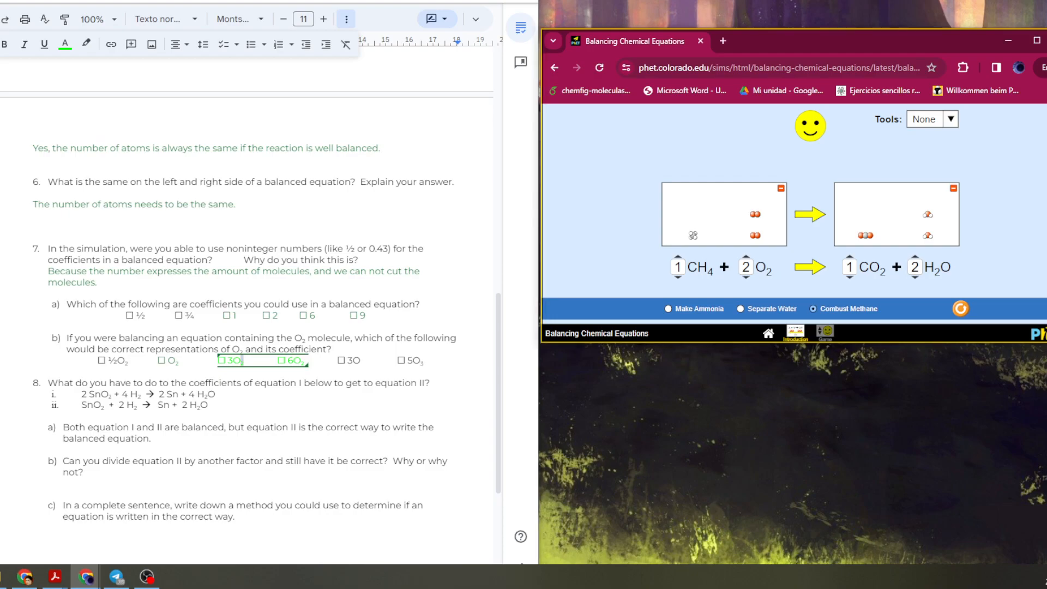
{"action": "left_click_drag", "start_coordinate": [424, 360], "coordinate": [420, 361]}
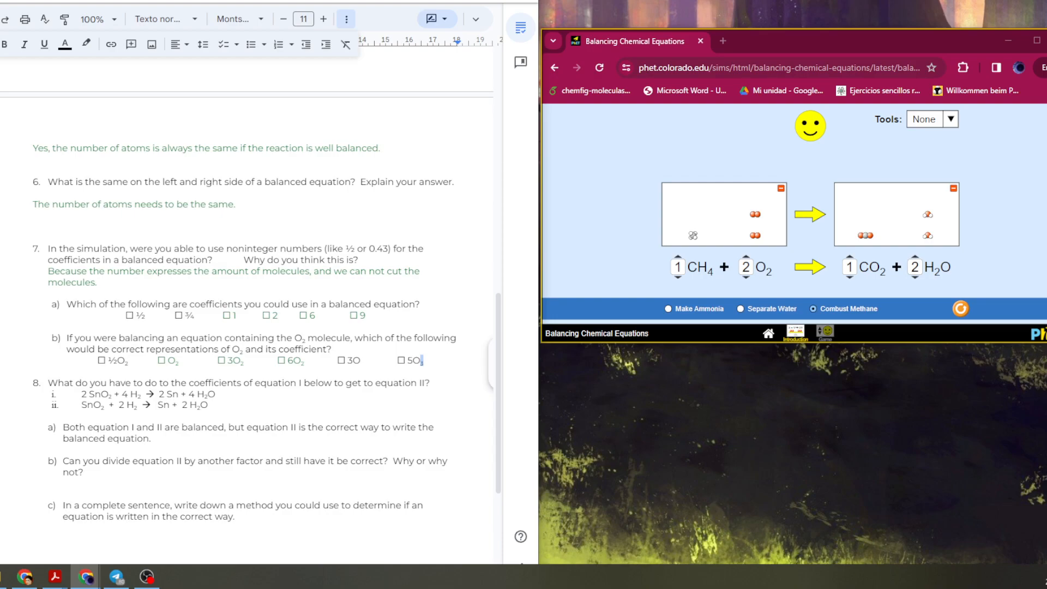
{"action": "key", "text": "alt+Tab"}
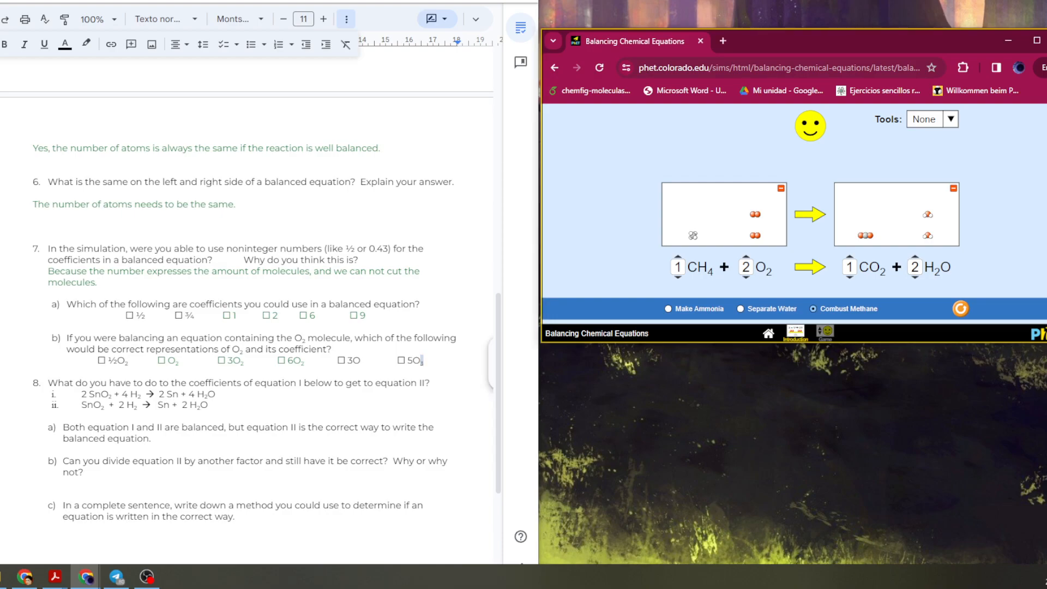
{"action": "double_click", "coordinate": [248, 328]}
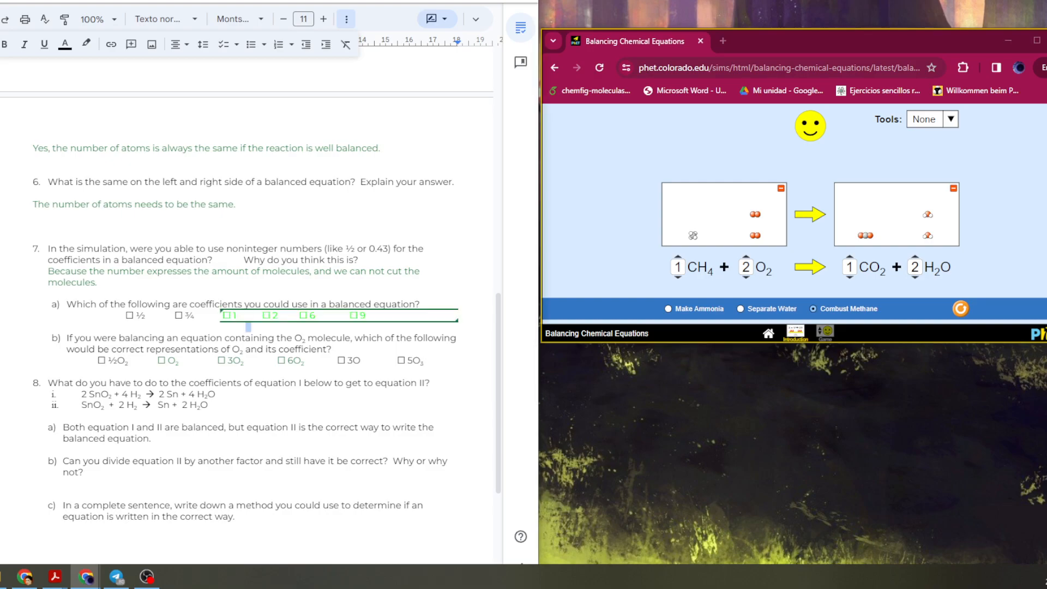
{"action": "key", "text": "alt+Tab"}
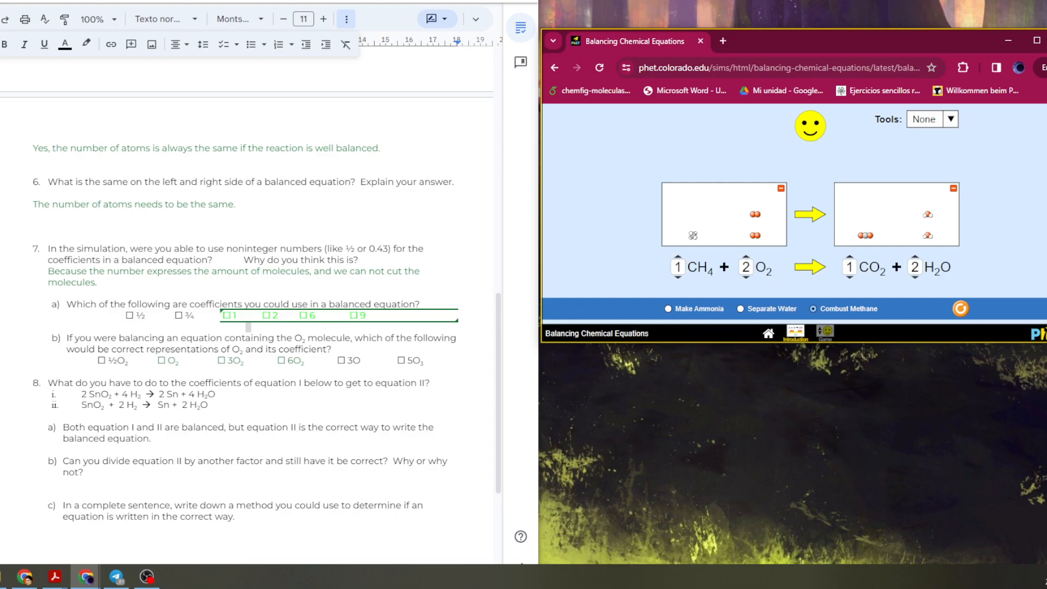
Examine equations i and ii of question 8 and their coefficients.
{"action": "scroll", "coordinate": [245, 300], "scroll_direction": "down", "scroll_amount": 1}
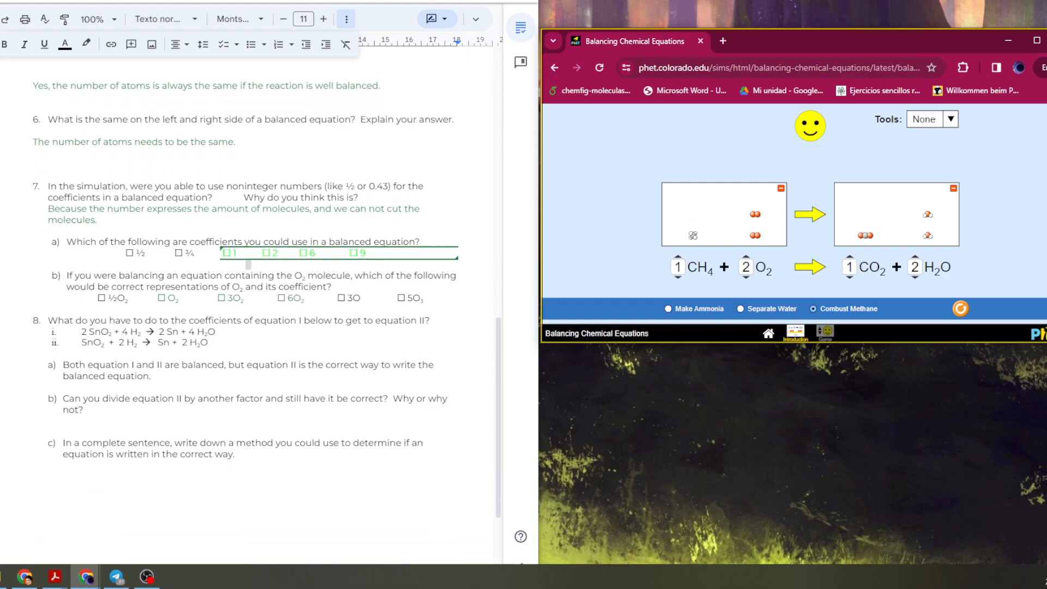
{"action": "left_click_drag", "start_coordinate": [81, 331], "coordinate": [214, 343]}
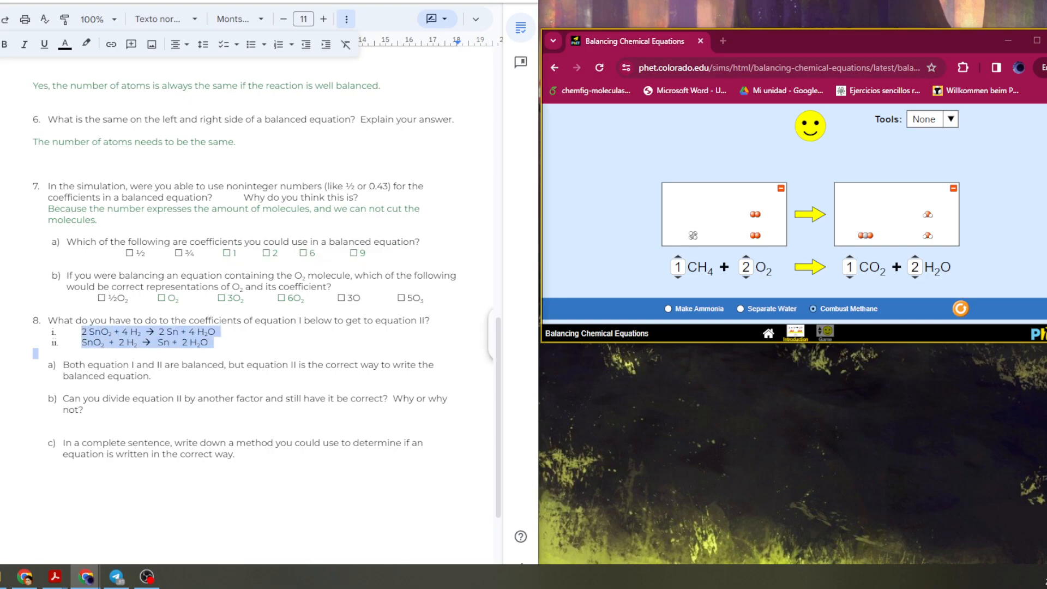
{"action": "left_click", "coordinate": [210, 343]}
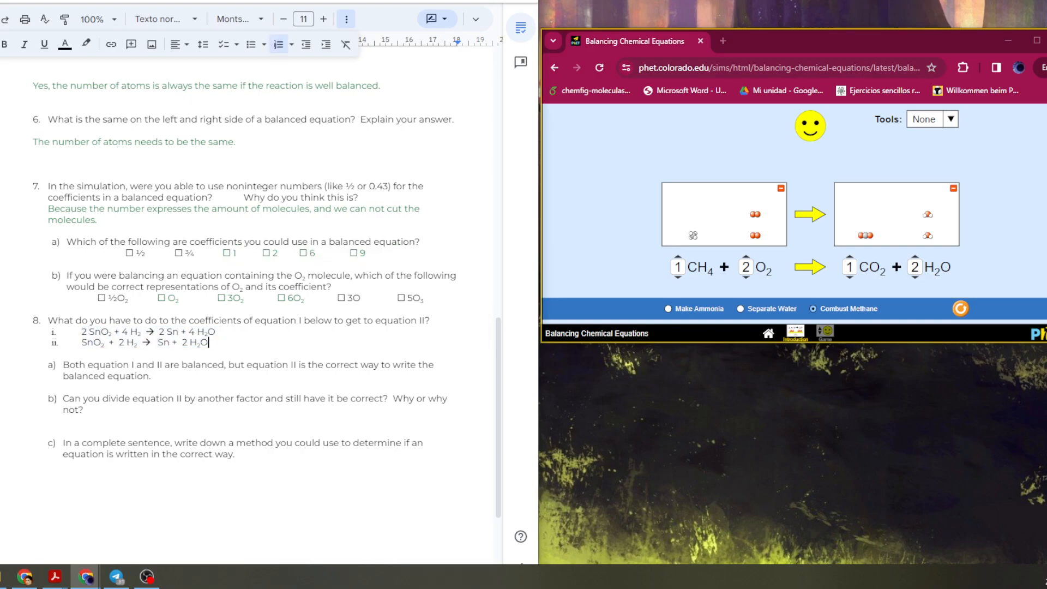
{"action": "left_click_drag", "start_coordinate": [81, 331], "coordinate": [109, 331]}
{"action": "left_click", "coordinate": [86, 332]}
{"action": "mouse_move", "coordinate": [208, 343]}
{"action": "left_mouse_down"}
{"action": "mouse_move", "coordinate": [81, 342]}
{"action": "mouse_move", "coordinate": [212, 343]}
{"action": "left_mouse_up"}
{"action": "left_click", "coordinate": [211, 343]}
{"action": "left_click_drag", "start_coordinate": [209, 342], "coordinate": [82, 342]}
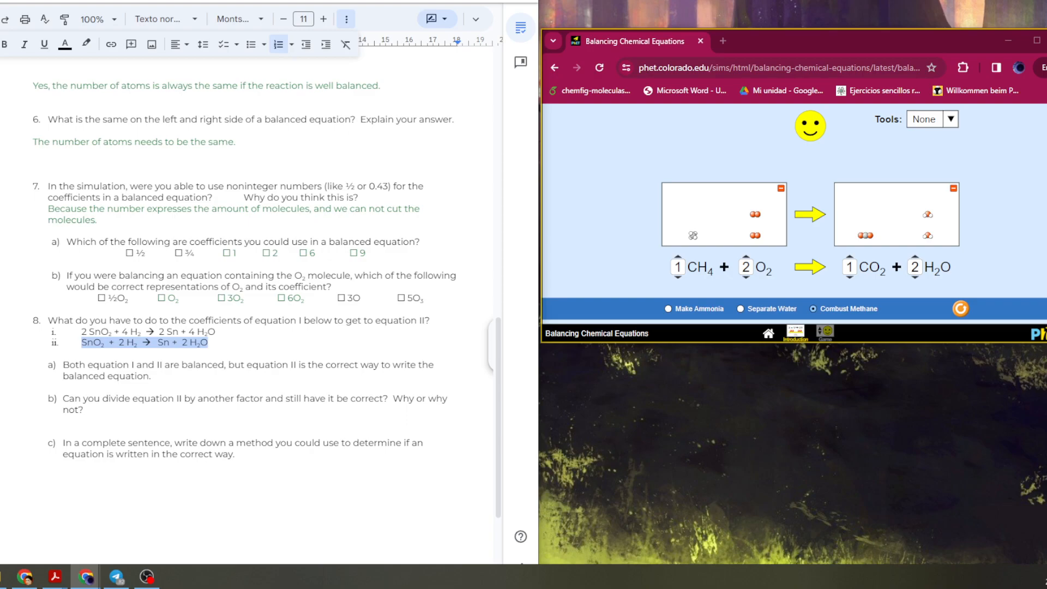
{"action": "left_click_drag", "start_coordinate": [82, 332], "coordinate": [213, 349]}
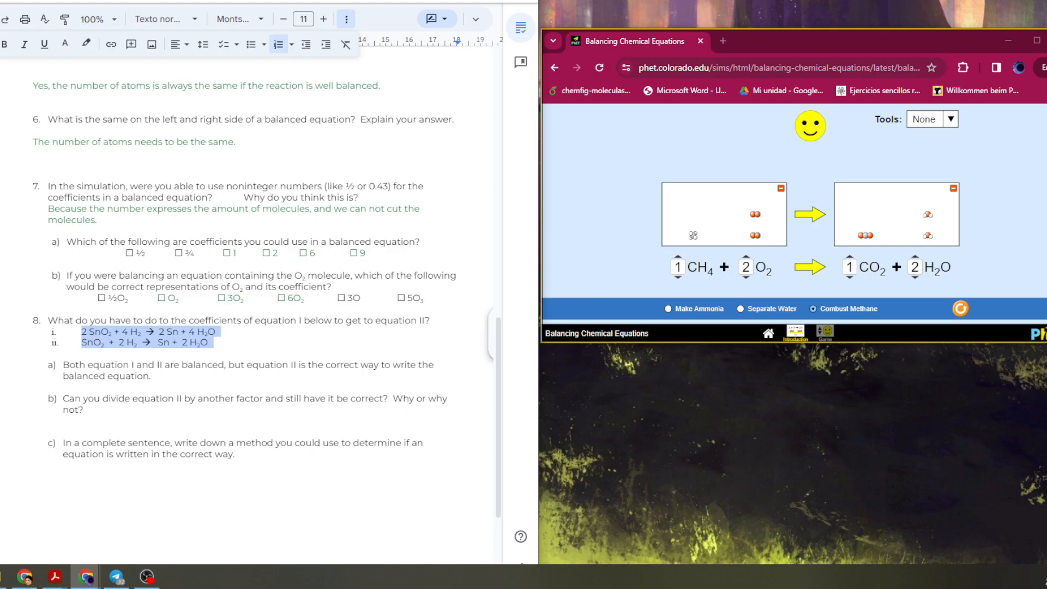
{"action": "left_click", "coordinate": [208, 343]}
{"action": "double_click", "coordinate": [83, 332]}
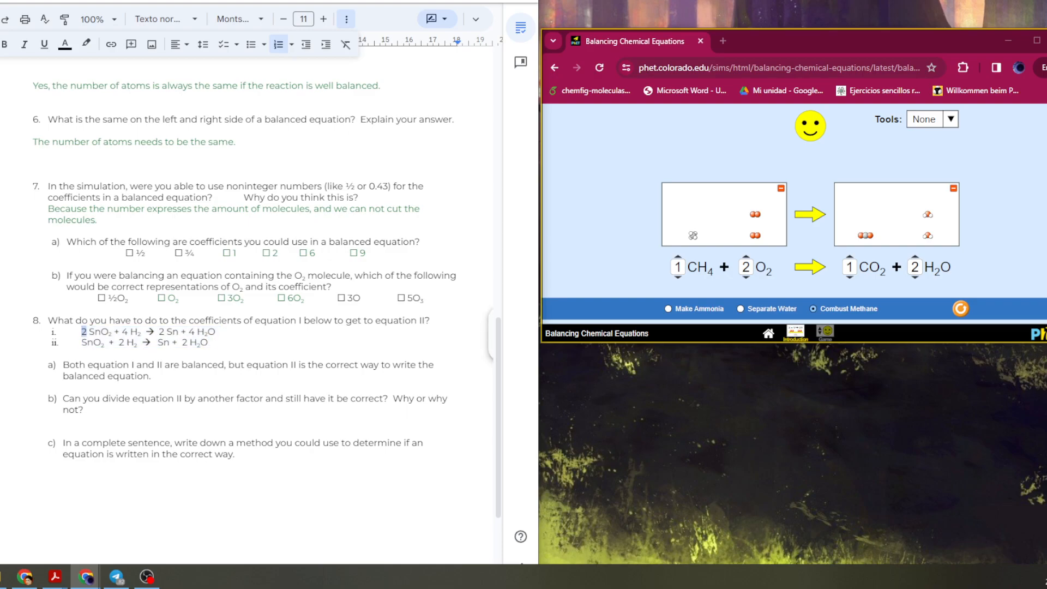
{"action": "left_click", "coordinate": [82, 342]}
{"action": "double_click", "coordinate": [125, 332]}
{"action": "left_click", "coordinate": [118, 342]}
{"action": "left_click_drag", "start_coordinate": [158, 331], "coordinate": [167, 331]}
{"action": "left_click", "coordinate": [156, 343]}
{"action": "left_click", "coordinate": [184, 343]}
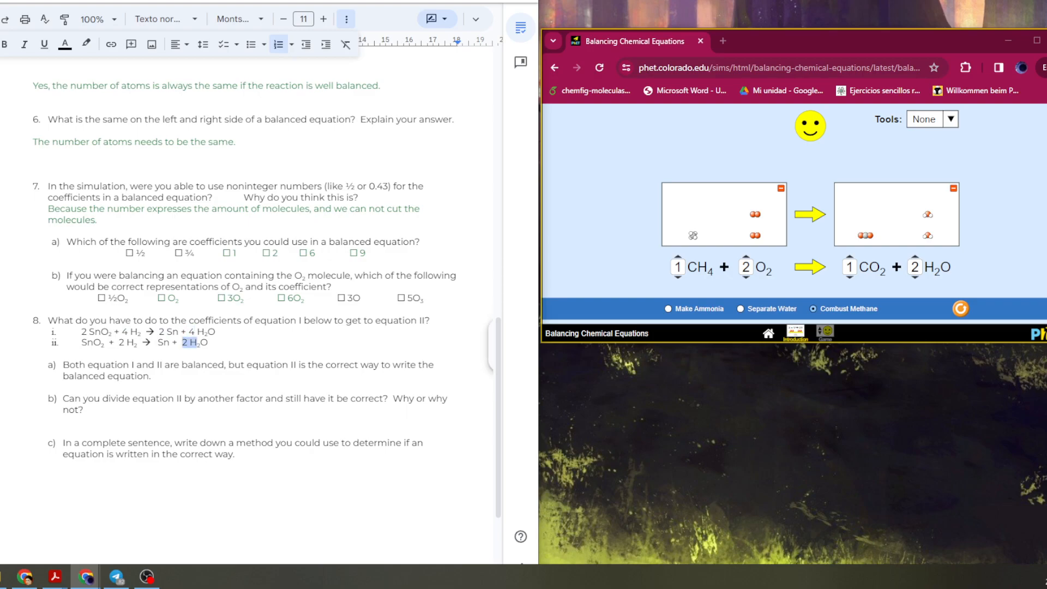
{"action": "triple_click", "coordinate": [211, 342]}
{"action": "mouse_move", "coordinate": [75, 342]}
{"action": "left_mouse_down"}
{"action": "mouse_move", "coordinate": [74, 321]}
{"action": "mouse_move", "coordinate": [75, 331]}
{"action": "left_mouse_up"}
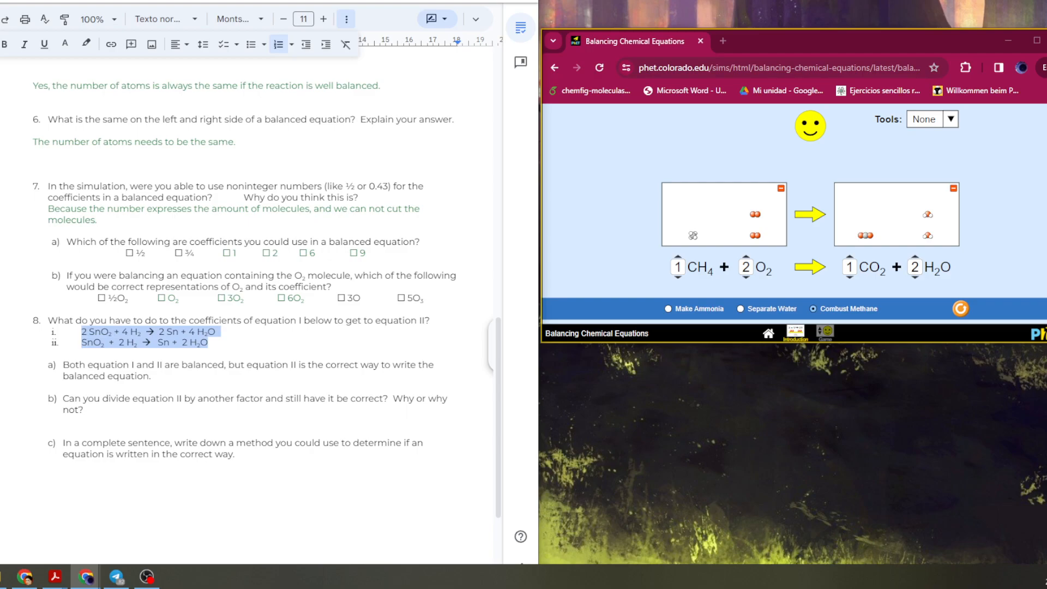
{"action": "left_click", "coordinate": [82, 332]}
{"action": "left_click_drag", "start_coordinate": [82, 342], "coordinate": [213, 342]}
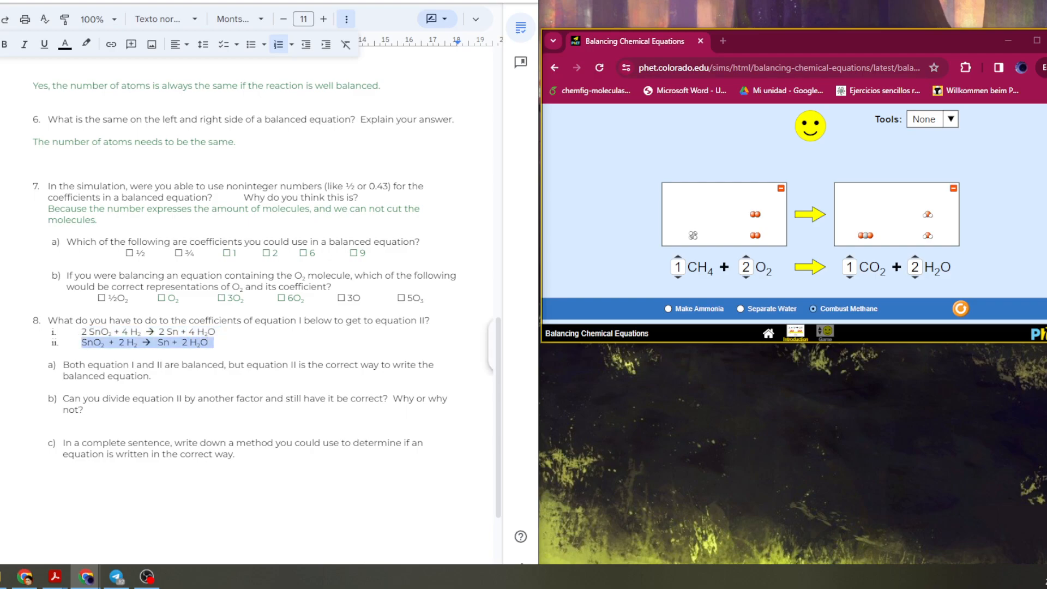
{"action": "left_click", "coordinate": [199, 342]}
{"action": "left_click_drag", "start_coordinate": [211, 343], "coordinate": [82, 342]}
{"action": "left_click_drag", "start_coordinate": [81, 343], "coordinate": [214, 346]}
{"action": "left_click", "coordinate": [82, 342]}
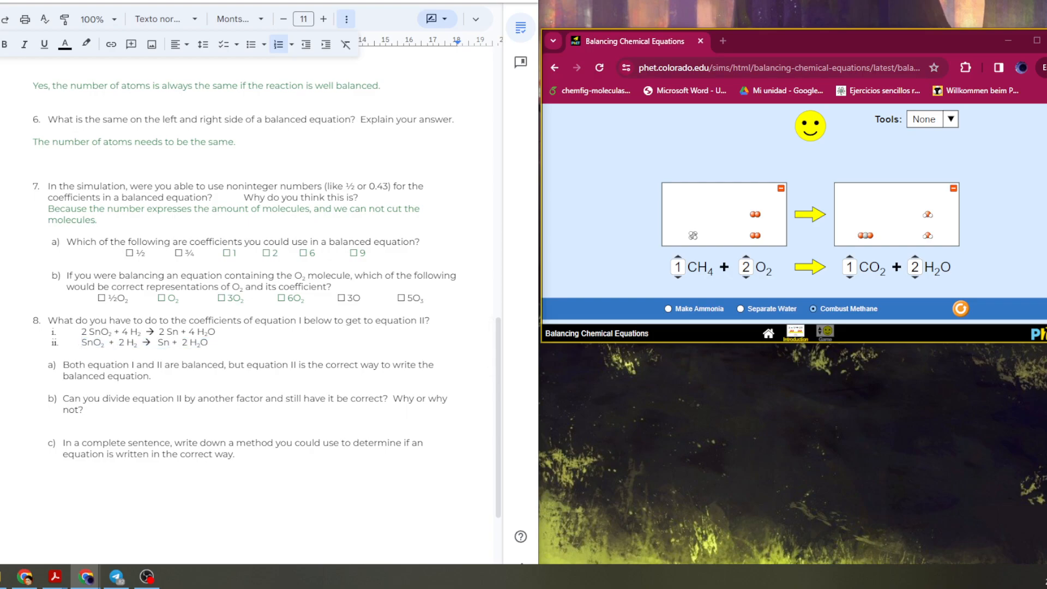
{"action": "left_click_drag", "start_coordinate": [119, 342], "coordinate": [189, 342]}
{"action": "double_click", "coordinate": [164, 343]}
{"action": "left_click_drag", "start_coordinate": [106, 343], "coordinate": [81, 343]}
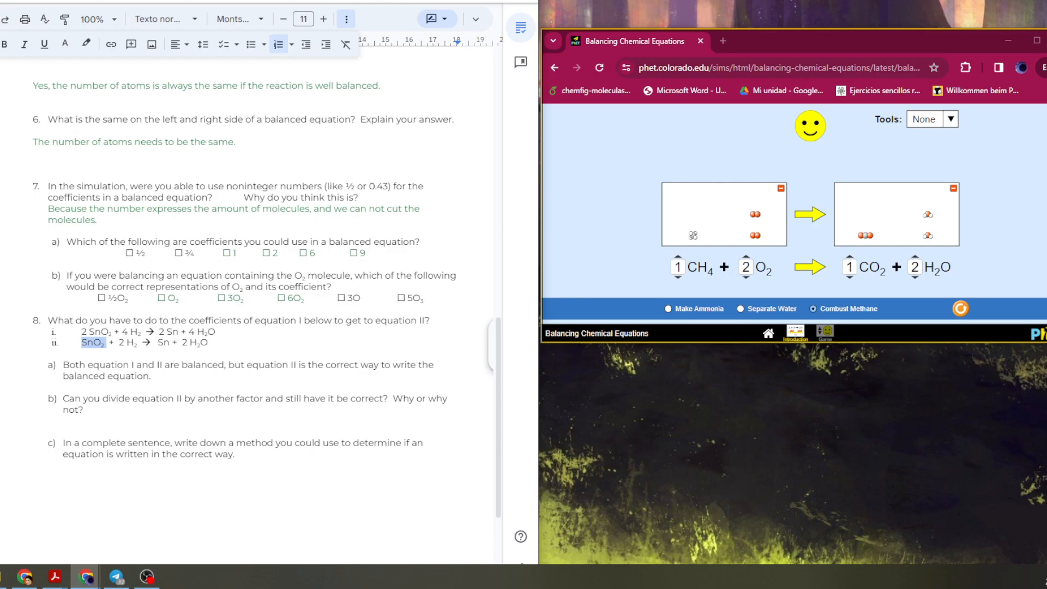
{"action": "left_click", "coordinate": [82, 342]}
{"action": "left_click_drag", "start_coordinate": [126, 253], "coordinate": [194, 253]}
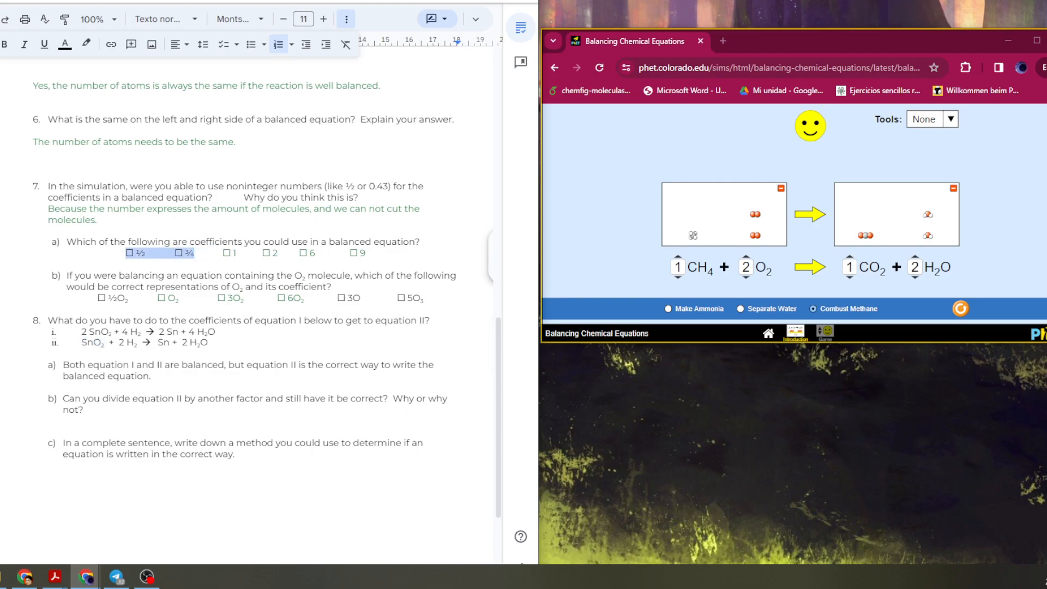
{"action": "left_click", "coordinate": [194, 253]}
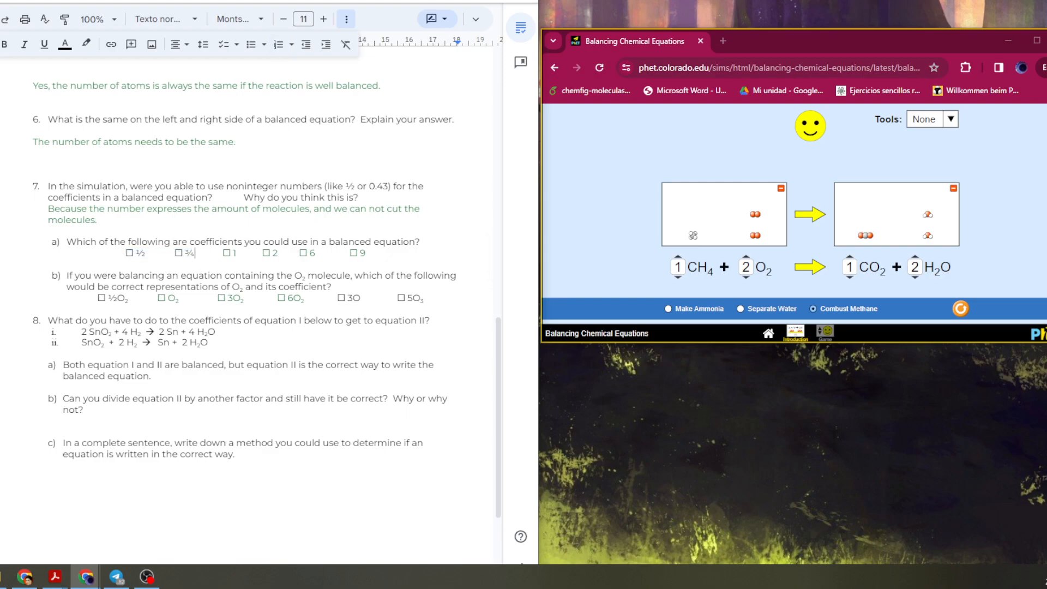
Answer question 8b with "We can not divide equation ii. Because in doing so, the coefficients will not remain integers, which leads to not complete molecules, and that doesn't have any chemical meaning.".
{"action": "left_click", "coordinate": [78, 409]}
{"action": "left_click", "coordinate": [34, 431]}
{"action": "left_click", "coordinate": [34, 420]}
{"action": "type", "text": "We can not divide equ"}
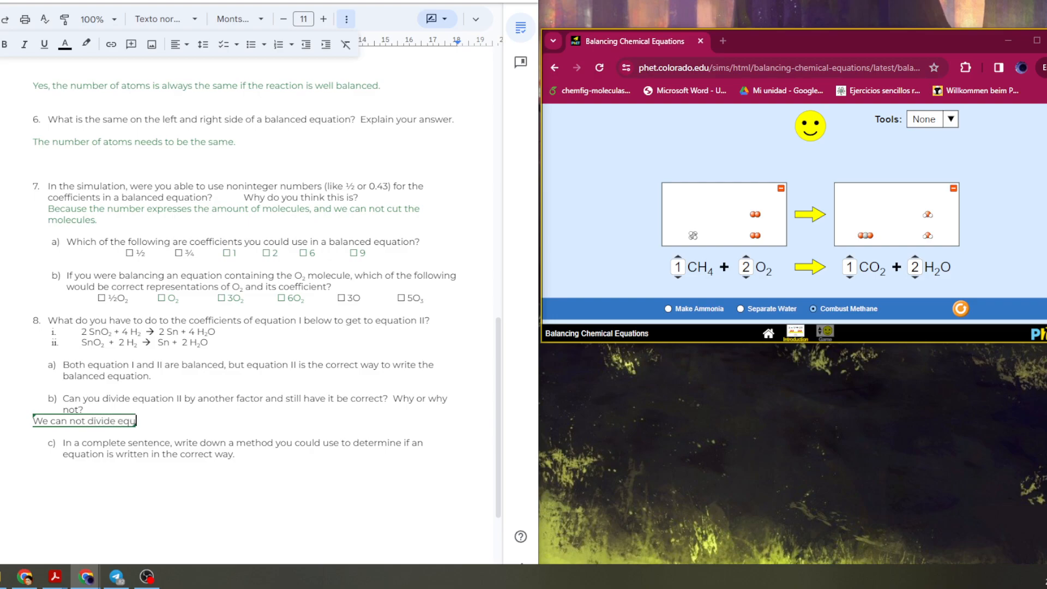
{"action": "type", "text": "ation ii. Bec"}
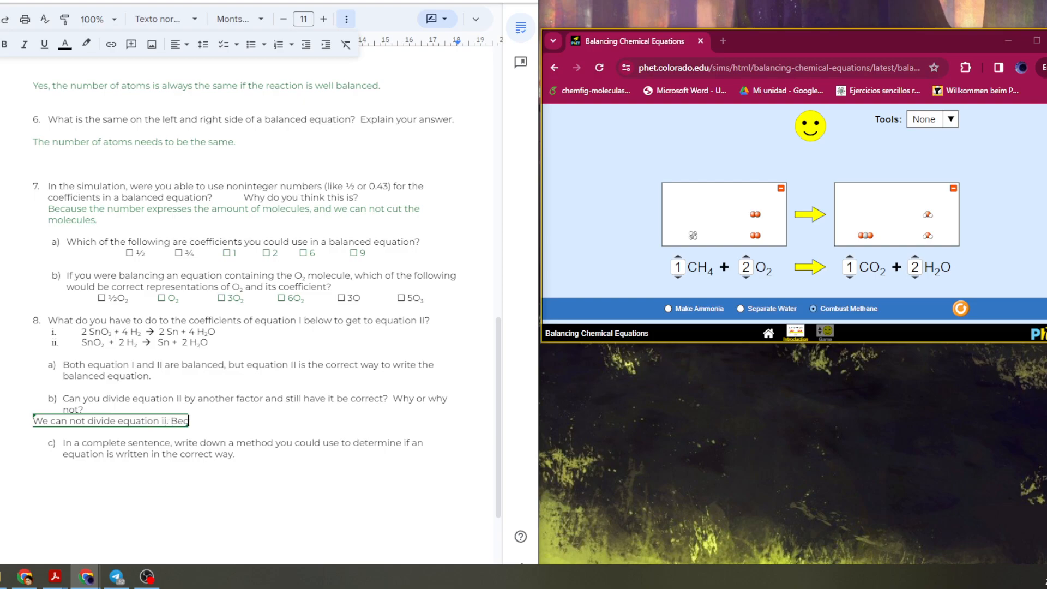
{"action": "type", "text": "ause in doing so"}
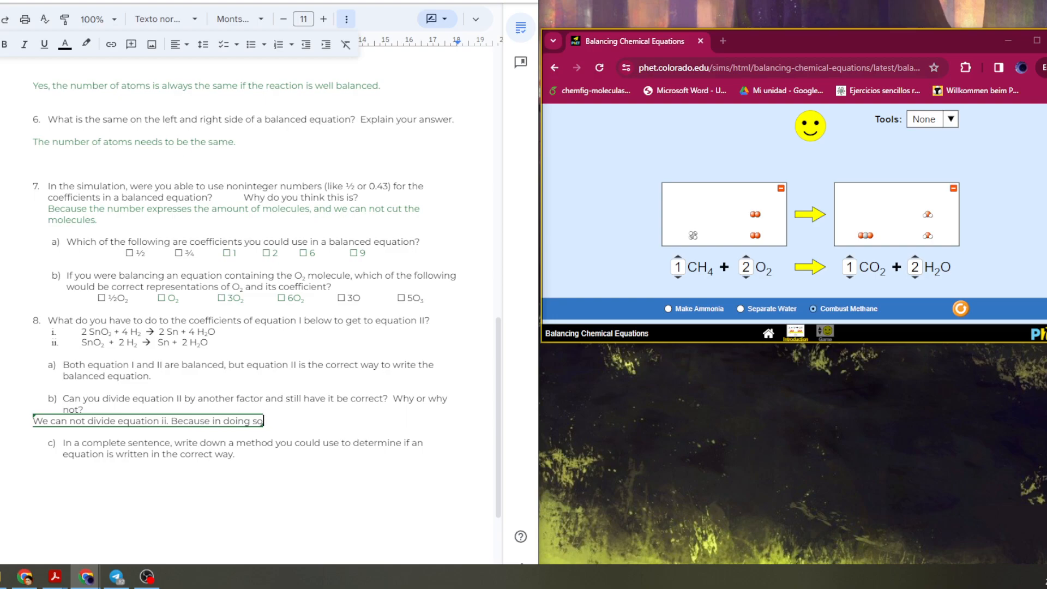
{"action": "type", "text": ", the coefficien"}
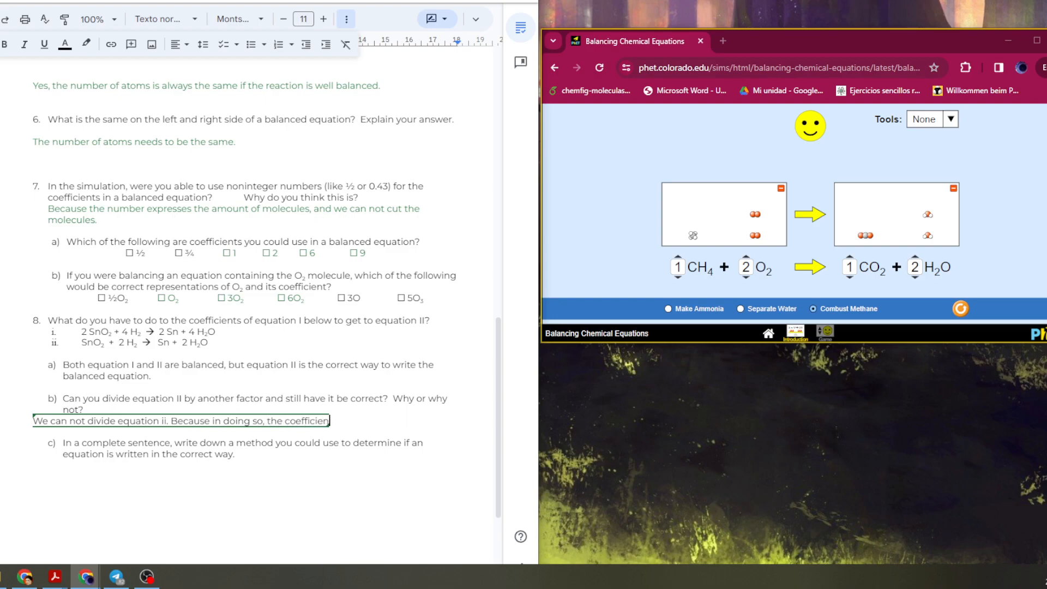
{"action": "type", "text": "ts will not remai"}
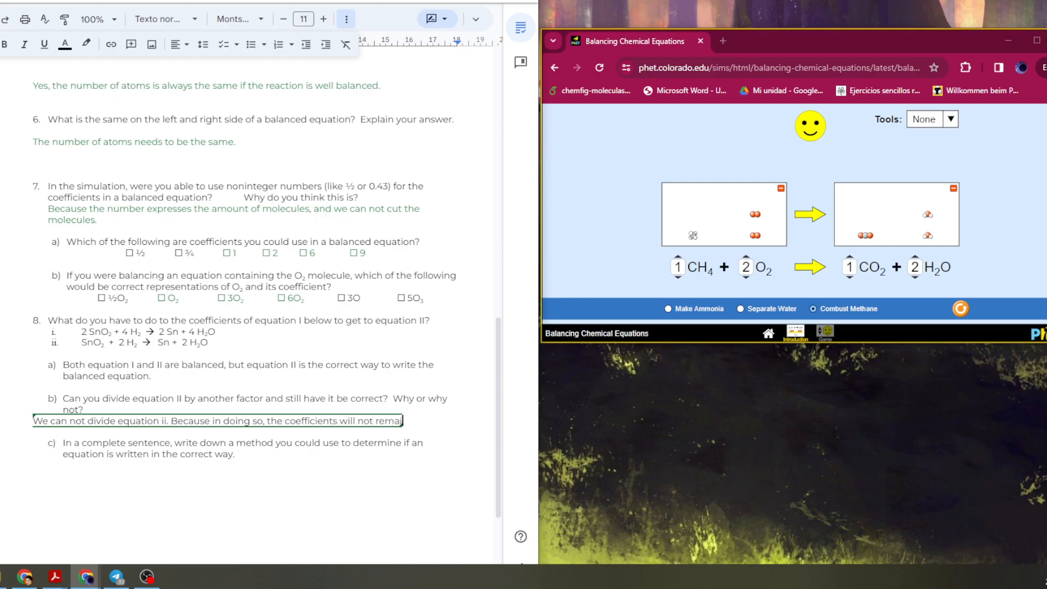
{"action": "type", "text": "n integers, which"}
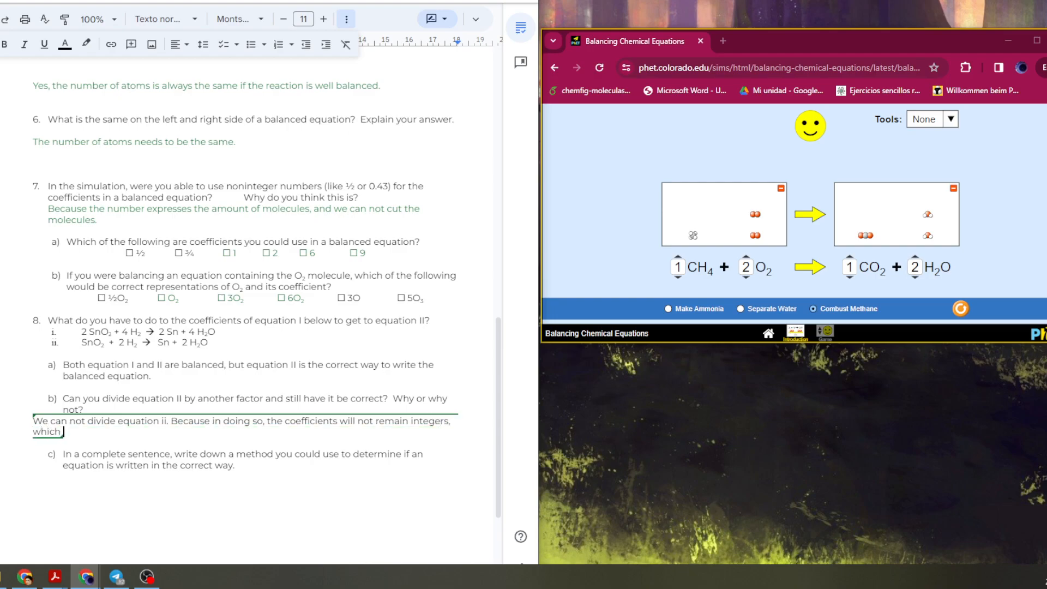
{"action": "type", "text": " leads to not comp"}
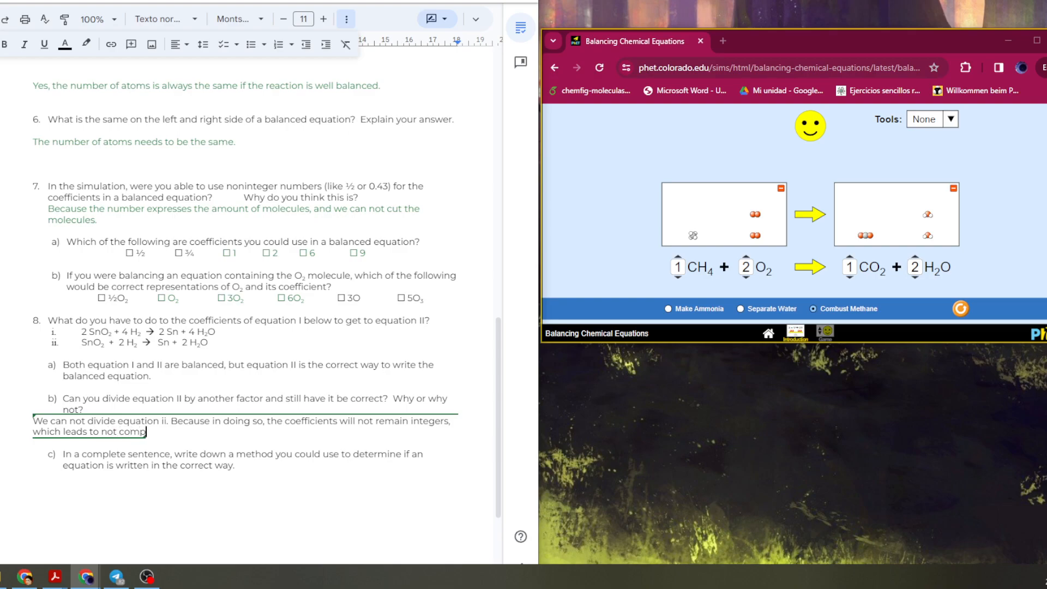
{"action": "type", "text": "lete molecules, and tha"}
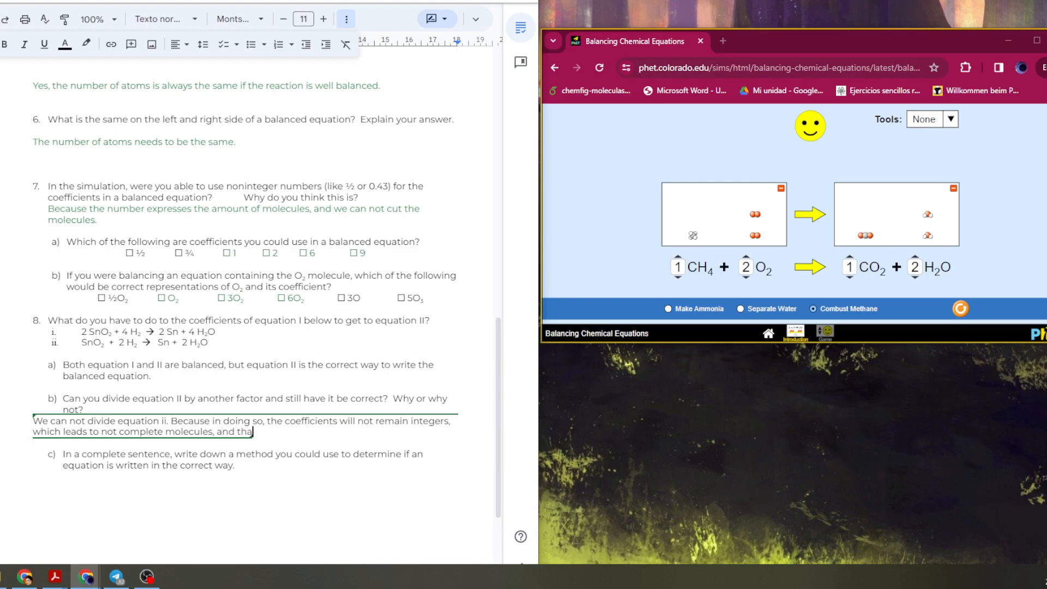
{"action": "type", "text": "t doesn´t have any"}
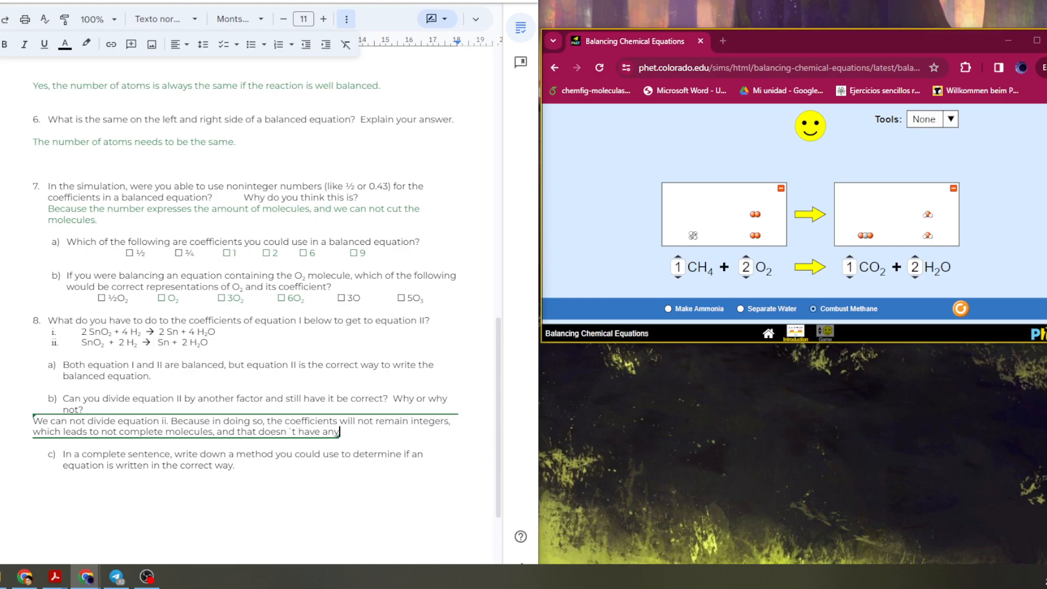
{"action": "type", "text": " chemical meaning."}
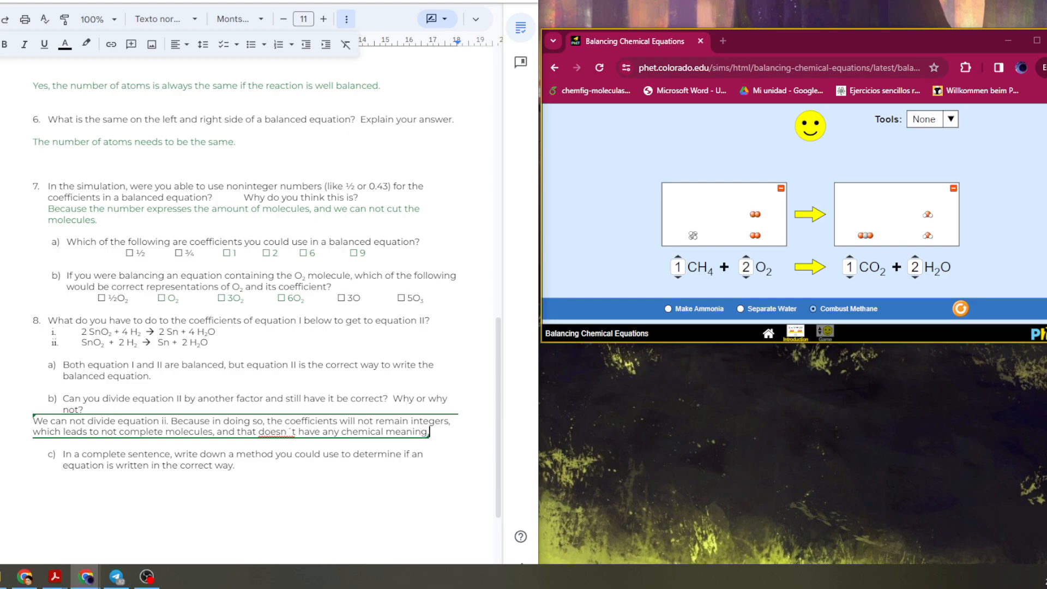
{"action": "key", "text": "Return"}
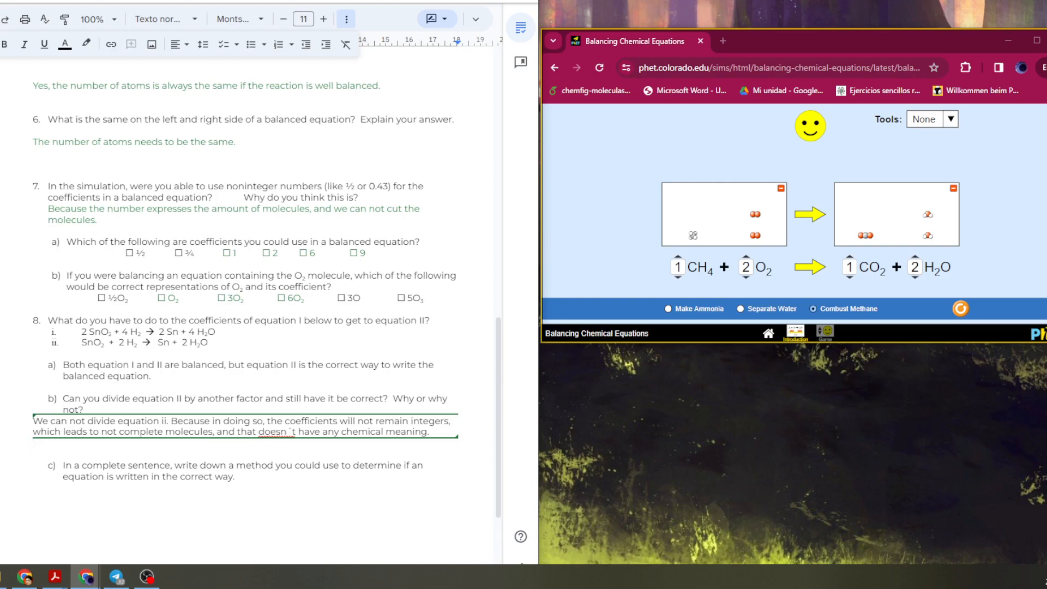
{"action": "left_click", "coordinate": [33, 499]}
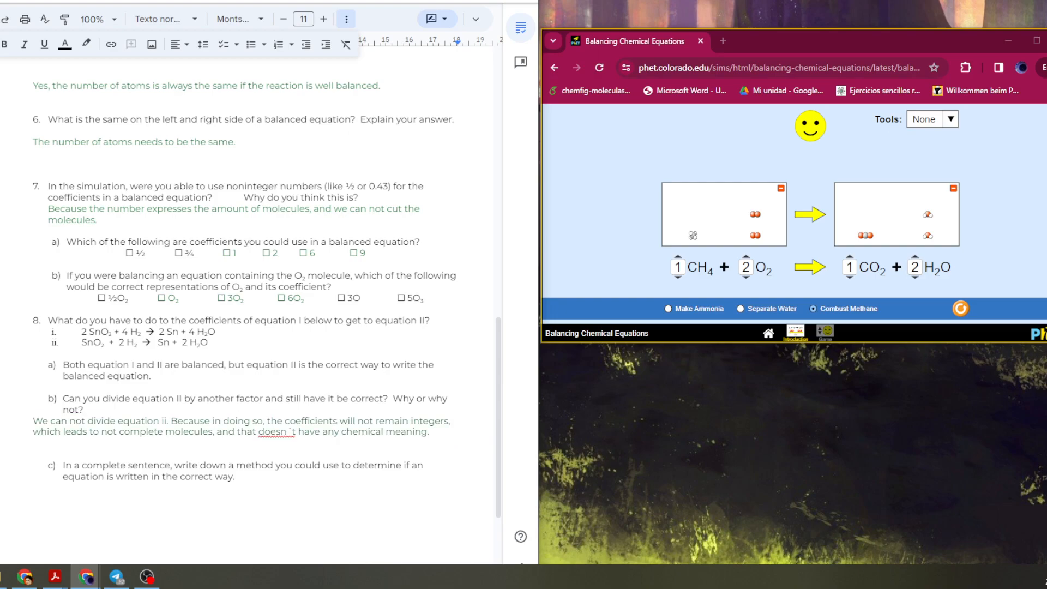
{"action": "right_click", "coordinate": [266, 432]}
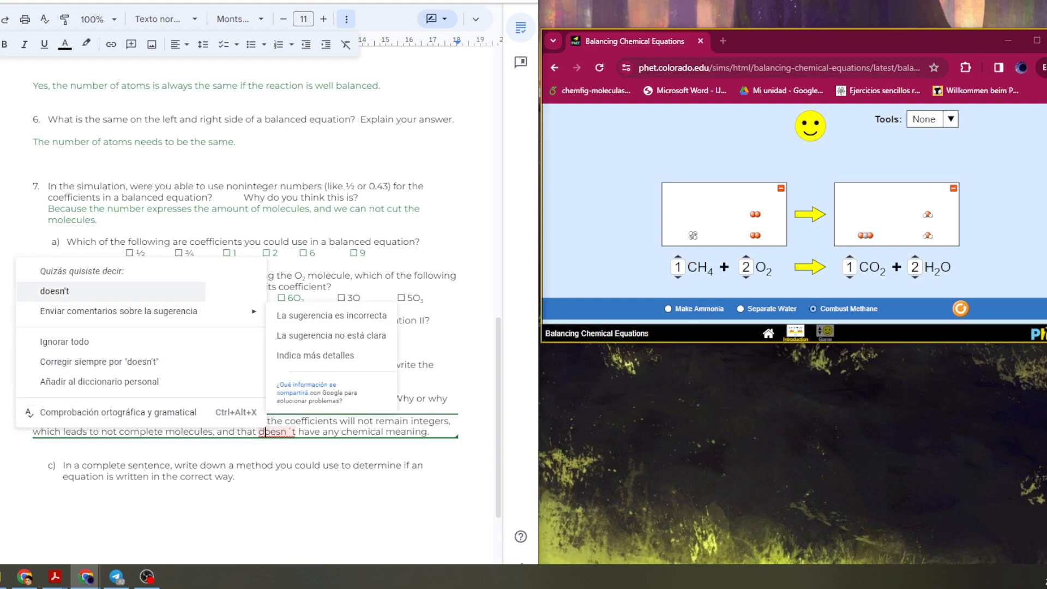
{"action": "left_click", "coordinate": [54, 291]}
Begin answering question 8c with "First you need to be sure there is the same amount of atoms in each side of the equation, for that you can not use any non integer".
{"action": "left_click", "coordinate": [34, 487]}
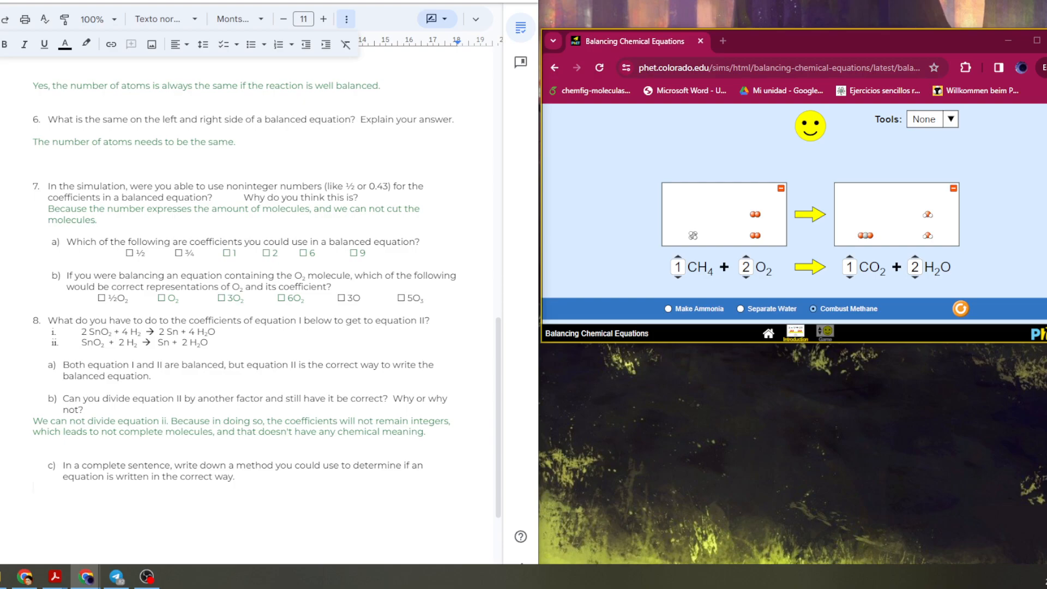
{"action": "type", "text": "First you need to be sure there is the samen amount of atoms in each side"}
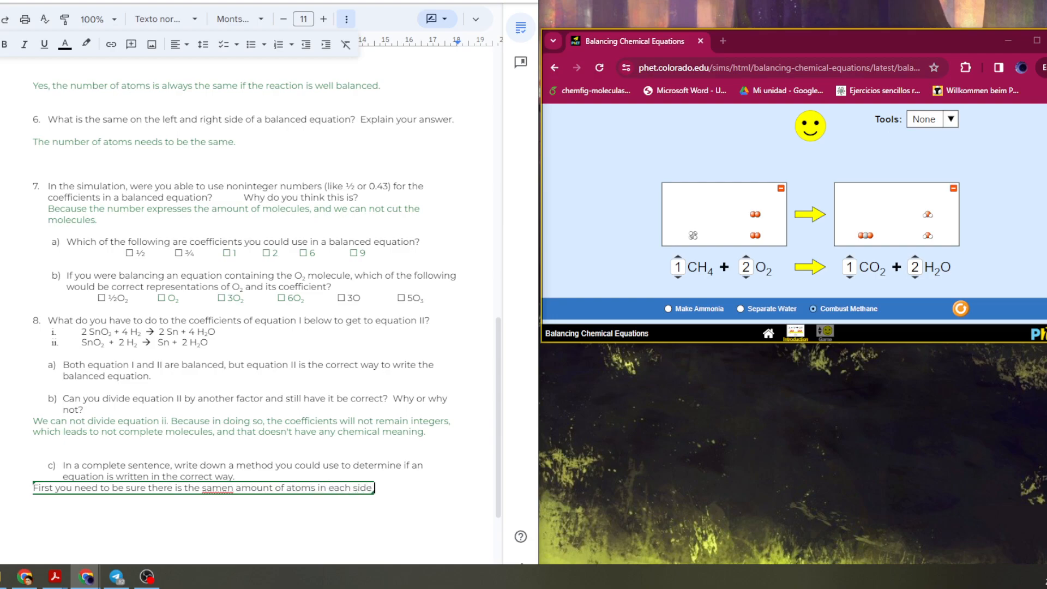
{"action": "type", "text": " of the equation."}
{"action": "key", "text": "Return"}
{"action": "type", "text": "NExt"}
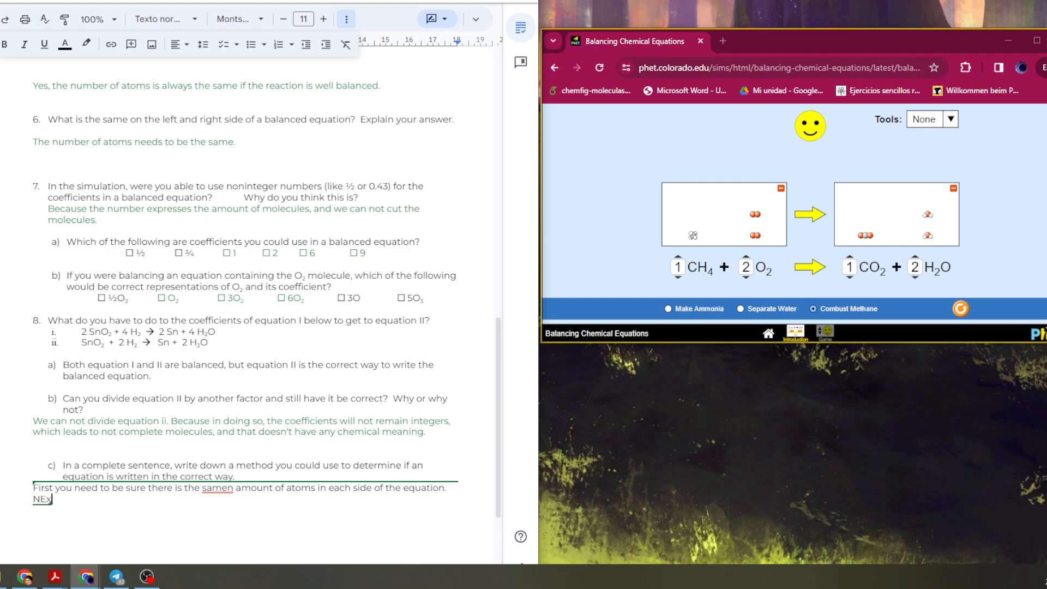
{"action": "key", "text": "BackSpace"}
{"action": "key", "text": "BackSpace"}
{"action": "key", "text": "BackSpace"}
{"action": "key", "text": "BackSpace"}
{"action": "key", "text": "BackSpace"}
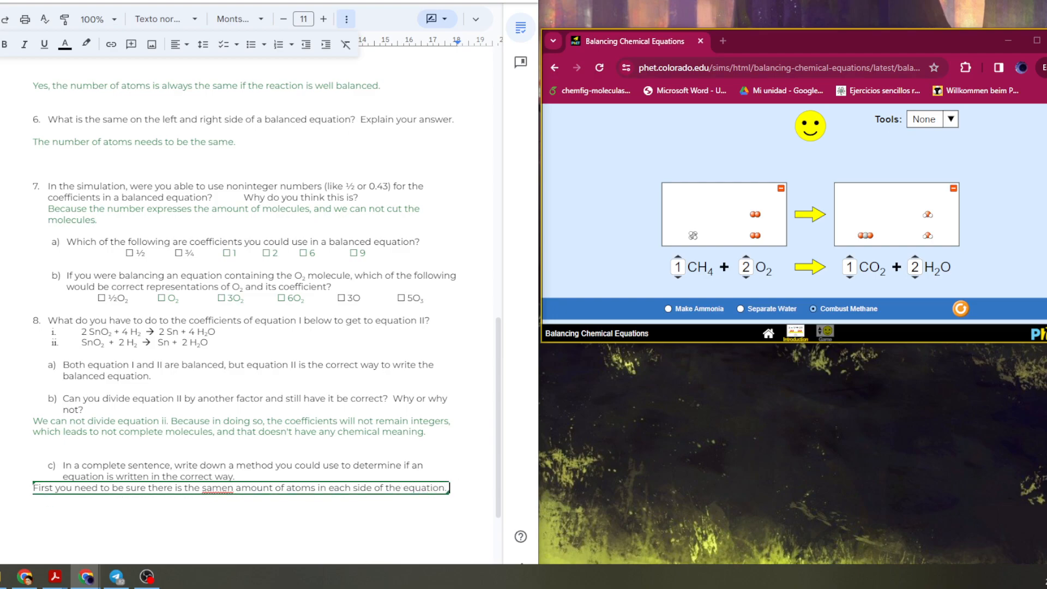
{"action": "key", "text": "BackSpace"}
{"action": "type", "text": ", for that you can not use any non integers"}
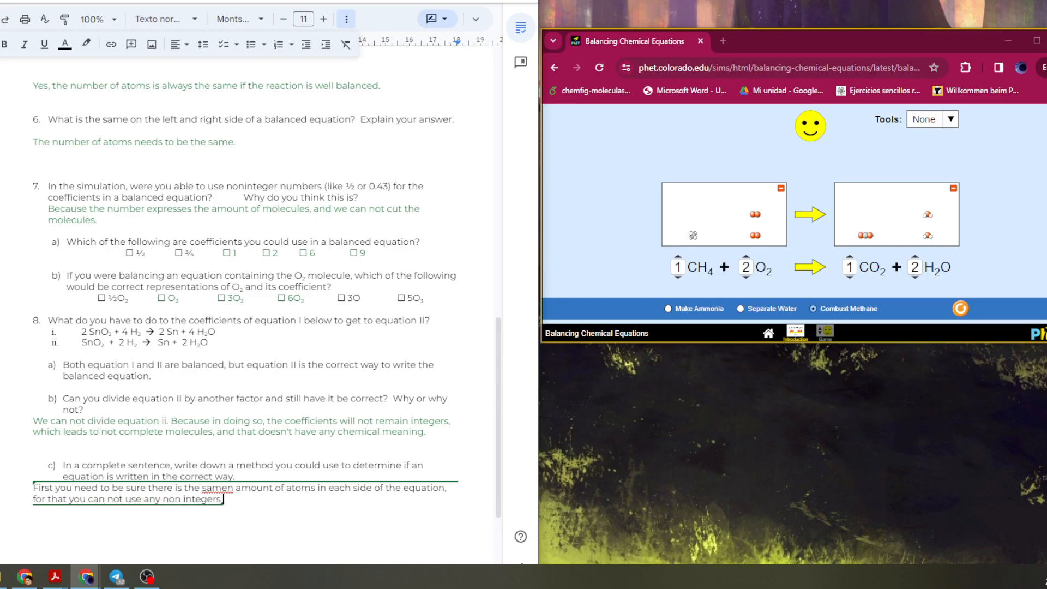
{"action": "key", "text": "BackSpace"}
{"action": "type", "text": ","}
{"action": "right_click", "coordinate": [222, 487]}
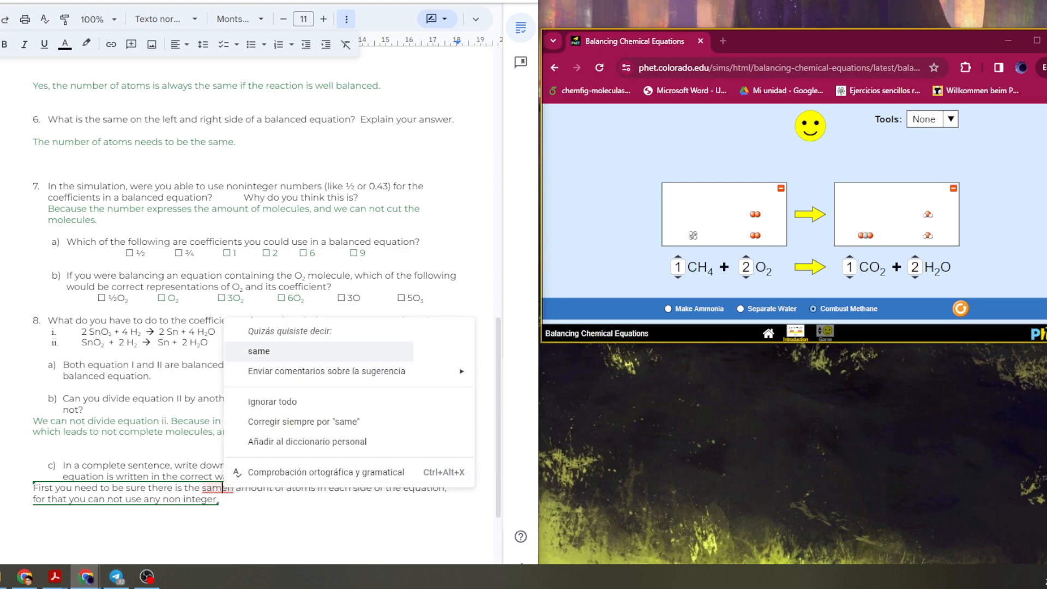
{"action": "left_click", "coordinate": [259, 351]}
{"action": "left_click", "coordinate": [204, 499]}
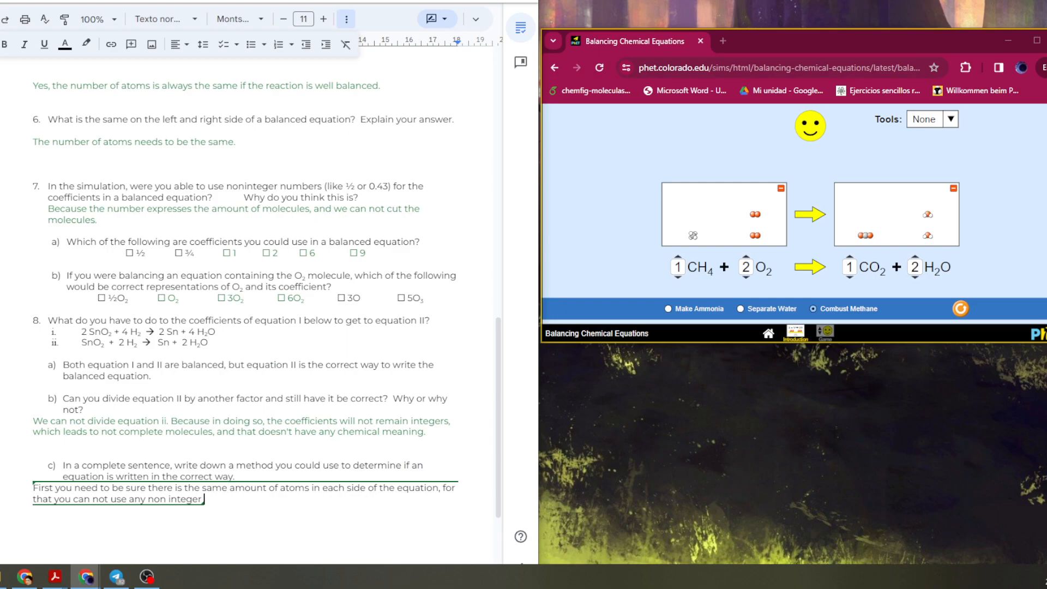
Continue the 8c answer with "coefficient. When you are finished you need to check if the equation can be simplified.".
{"action": "key", "text": "BackSpace"}
{"action": "type", "text": "coefficient,"}
{"action": "key", "text": "BackSpace"}
{"action": "type", "text": ". Whe"}
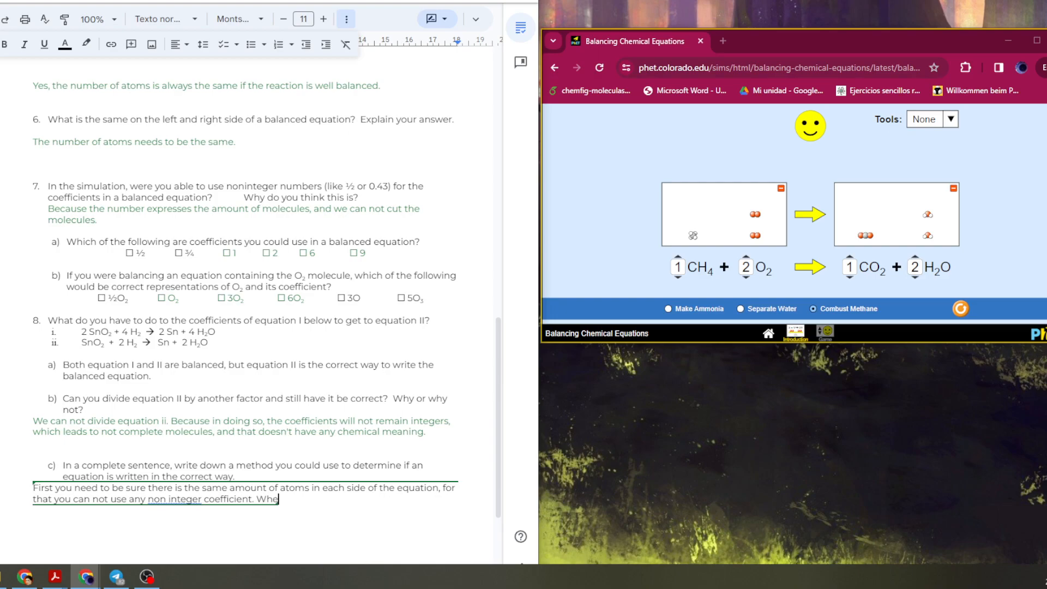
{"action": "type", "text": " you are finished you"}
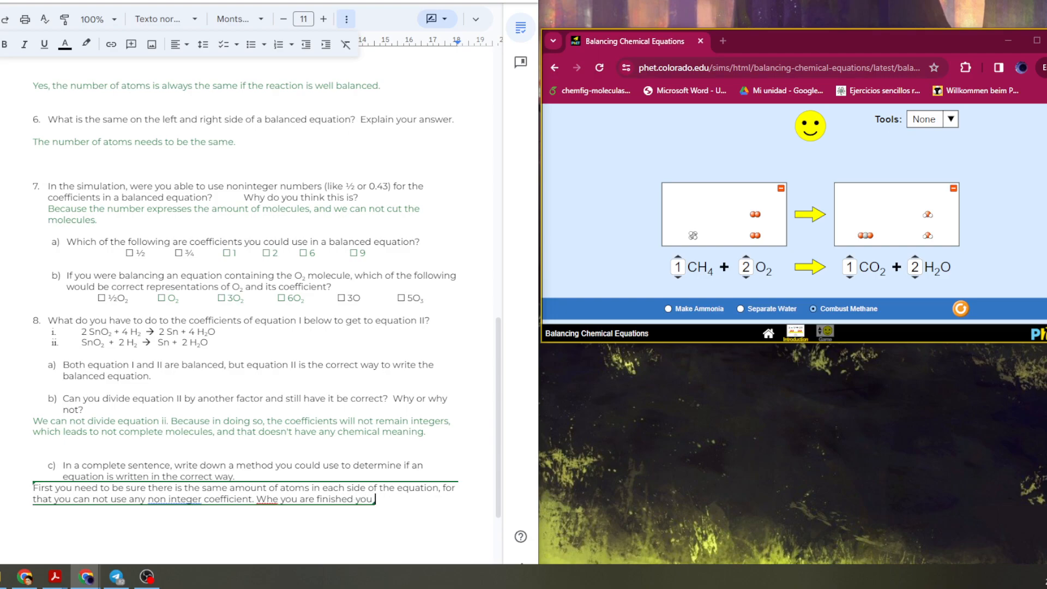
{"action": "type", "text": " need to check if the equ"}
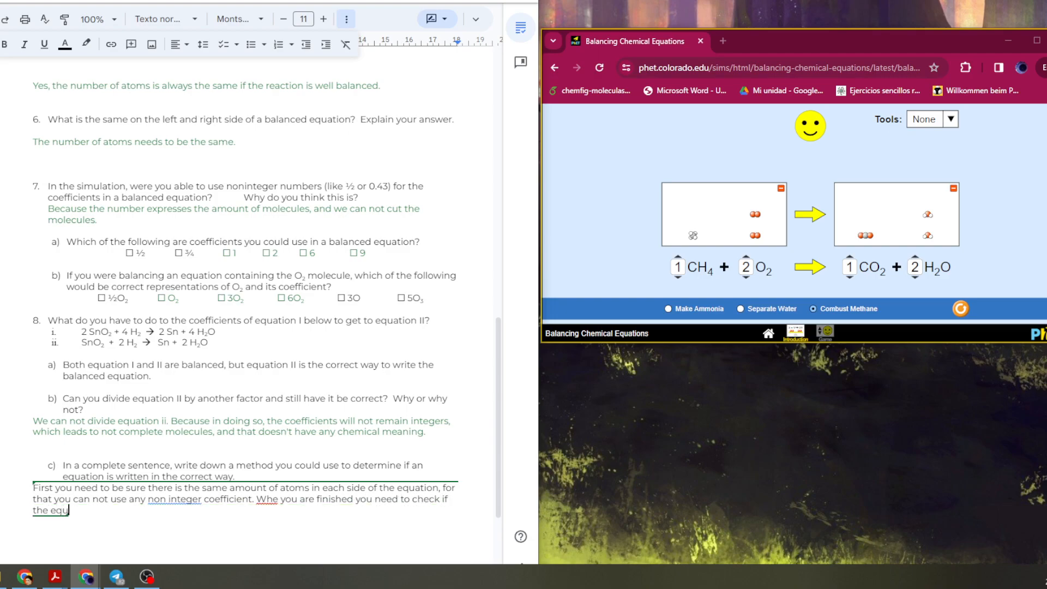
{"action": "type", "text": "ation can be simplief"}
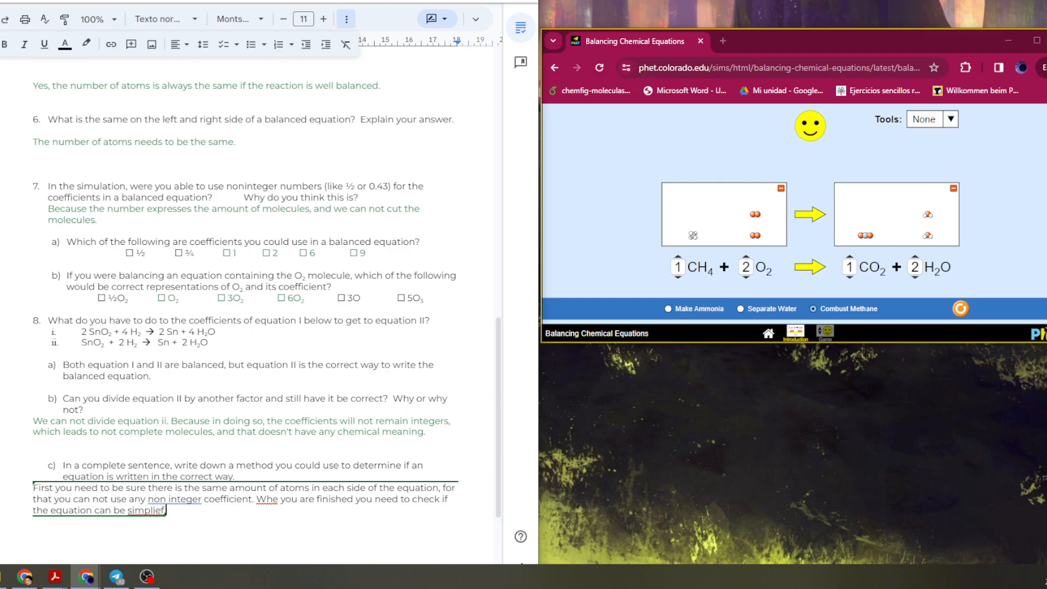
Correct the spelling of "When", "non-integer" and "simplified" in the 8c answer.
{"action": "right_click", "coordinate": [266, 499]}
{"action": "left_click", "coordinate": [43, 362]}
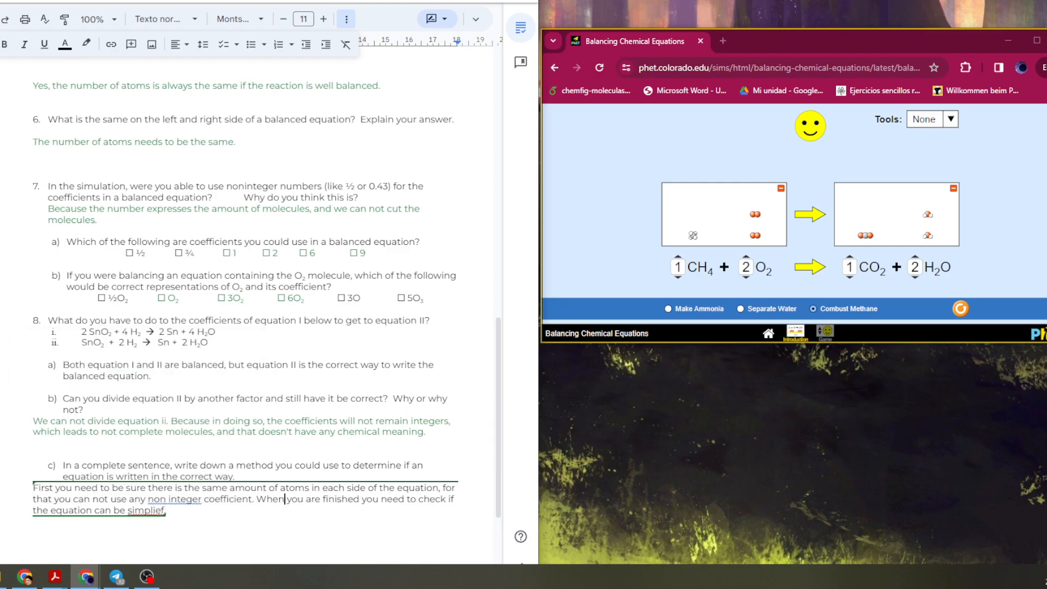
{"action": "right_click", "coordinate": [174, 499]}
{"action": "left_click", "coordinate": [234, 415]}
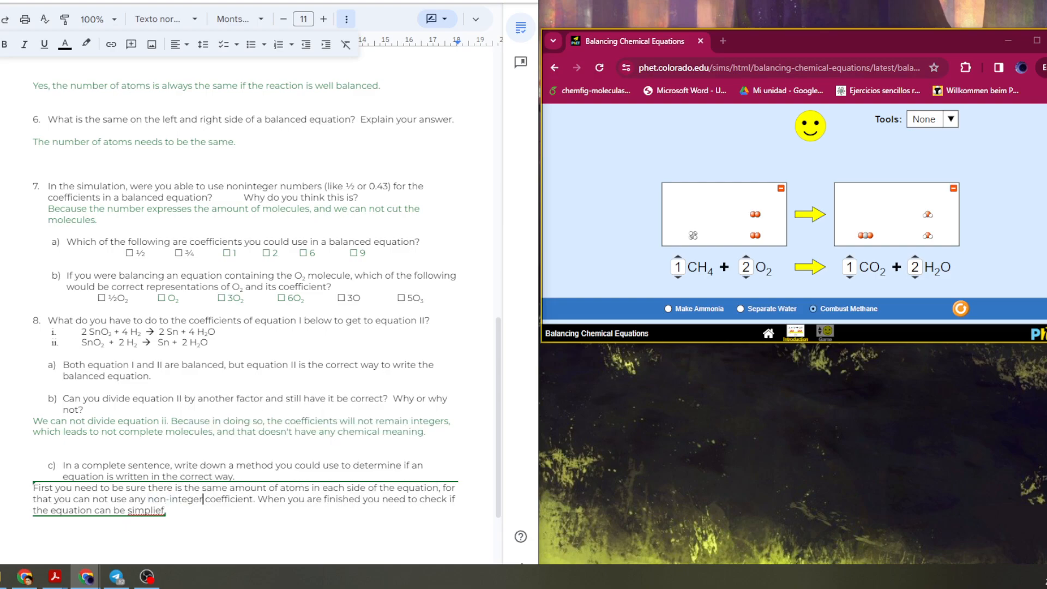
{"action": "right_click", "coordinate": [145, 510]}
{"action": "left_click", "coordinate": [191, 379]}
{"action": "left_click", "coordinate": [34, 521]}
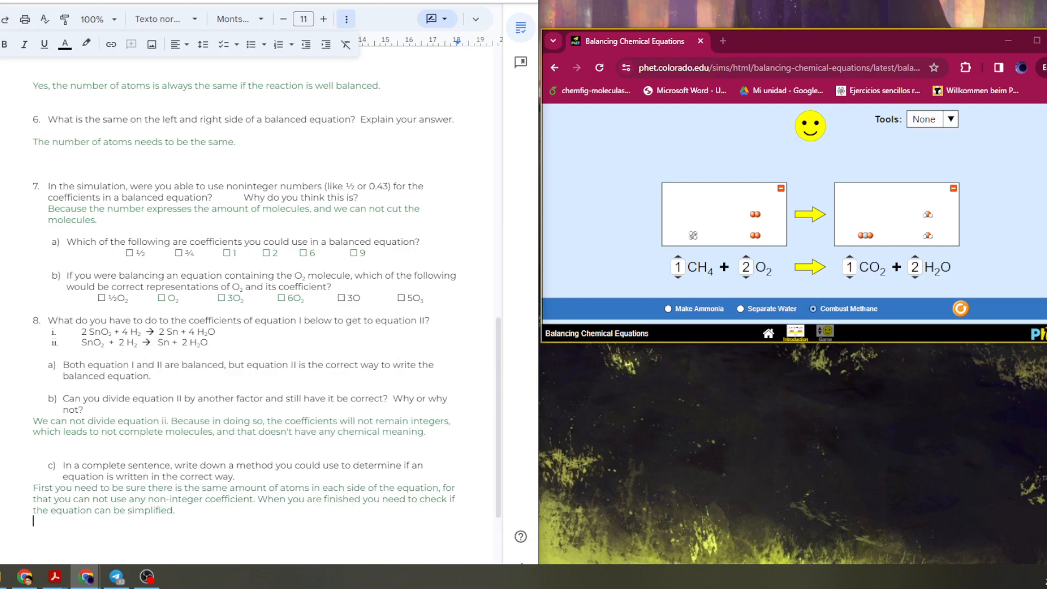